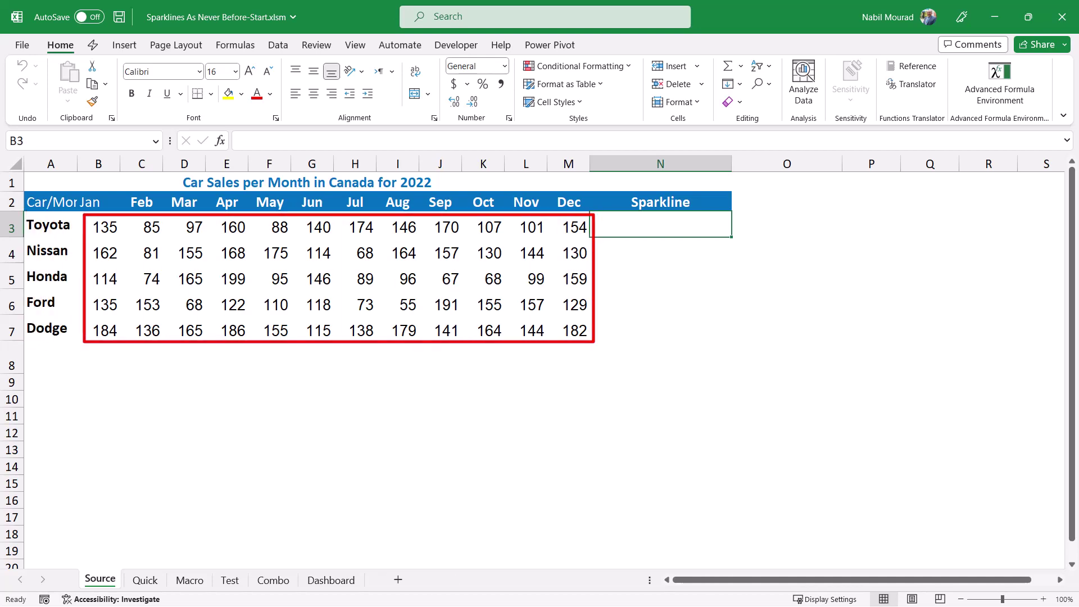
Insert a column sparkline in N3 for Toyota's monthly sales in B3:M3 and highlight its high point
click(123, 45)
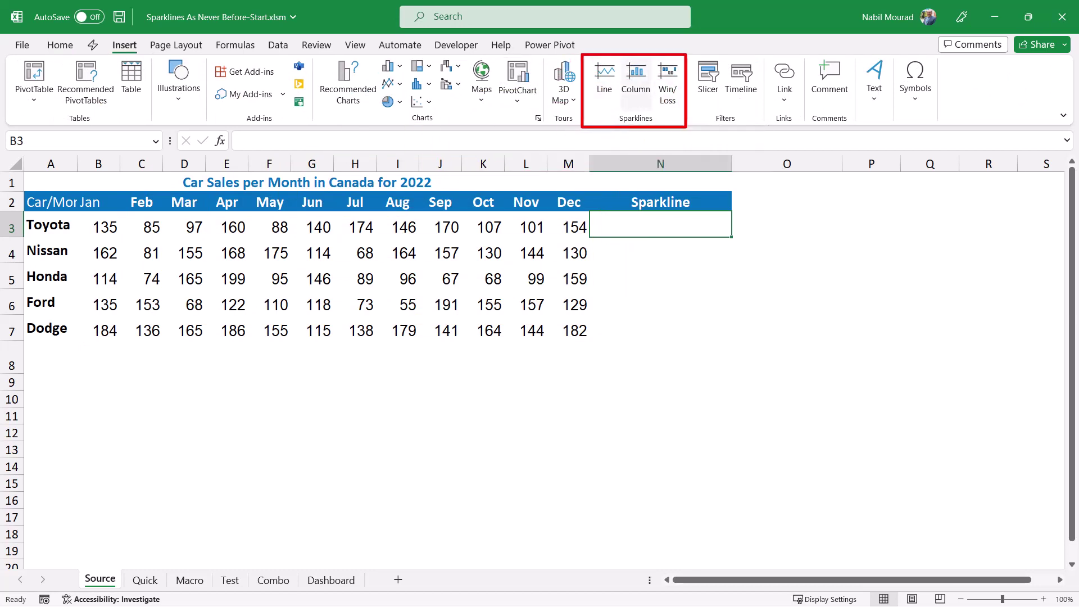
click(635, 78)
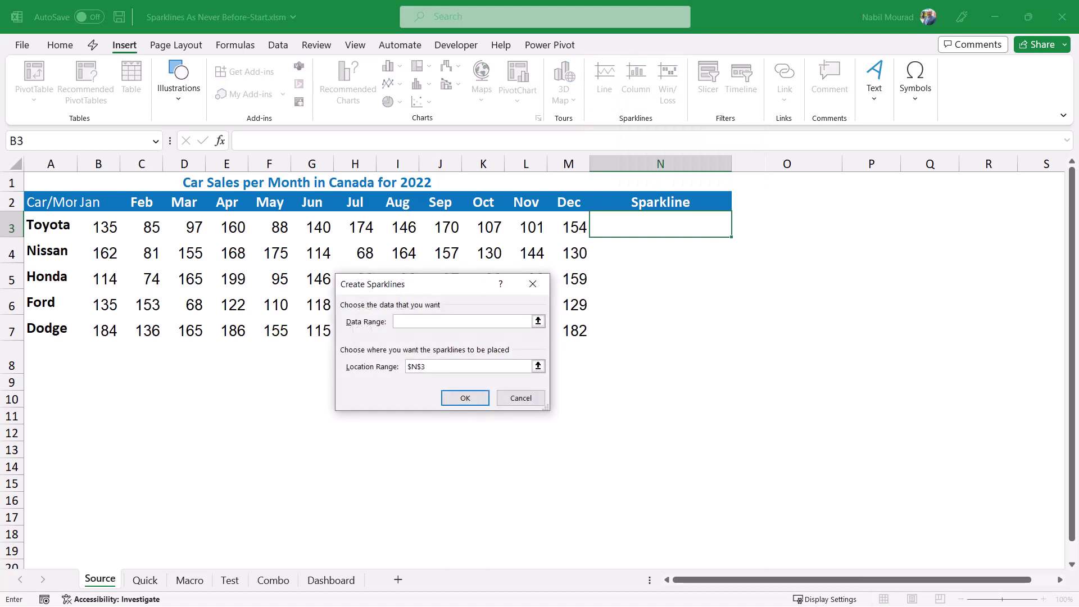
drag(89, 227, 587, 233)
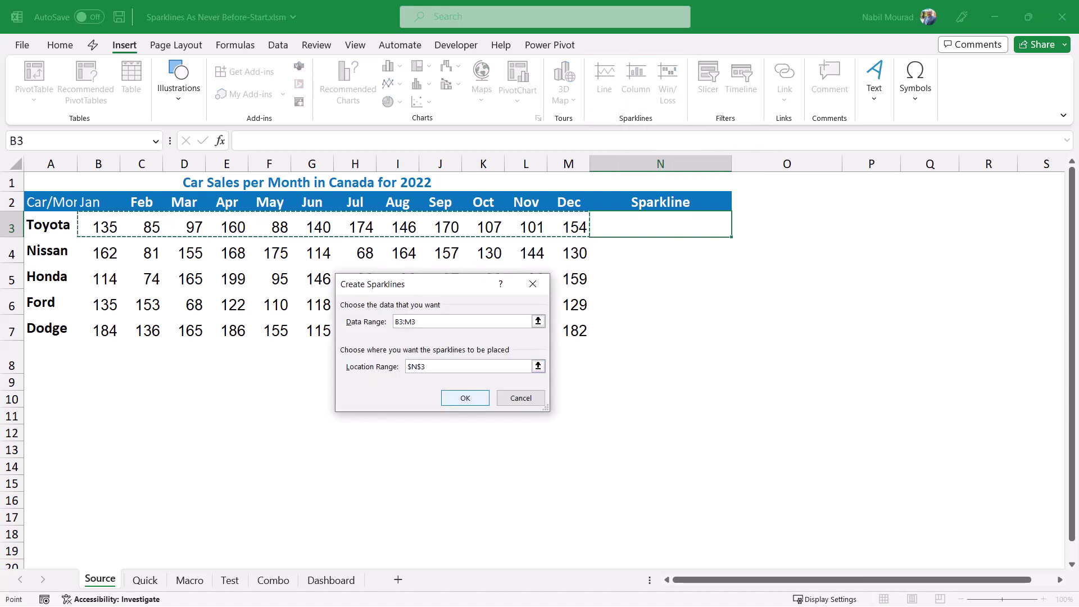
key(Return)
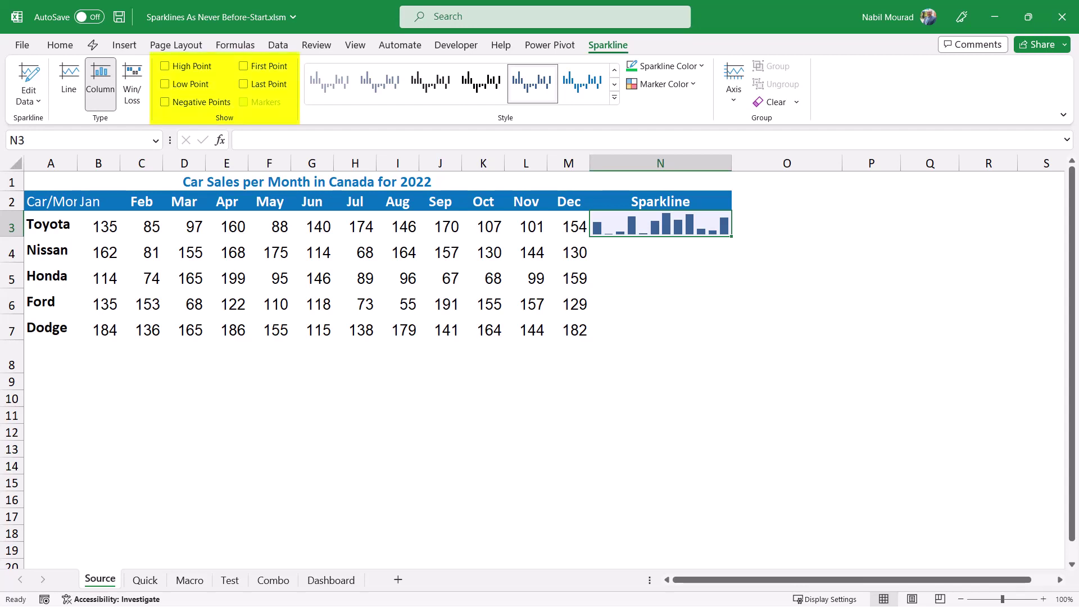
click(168, 65)
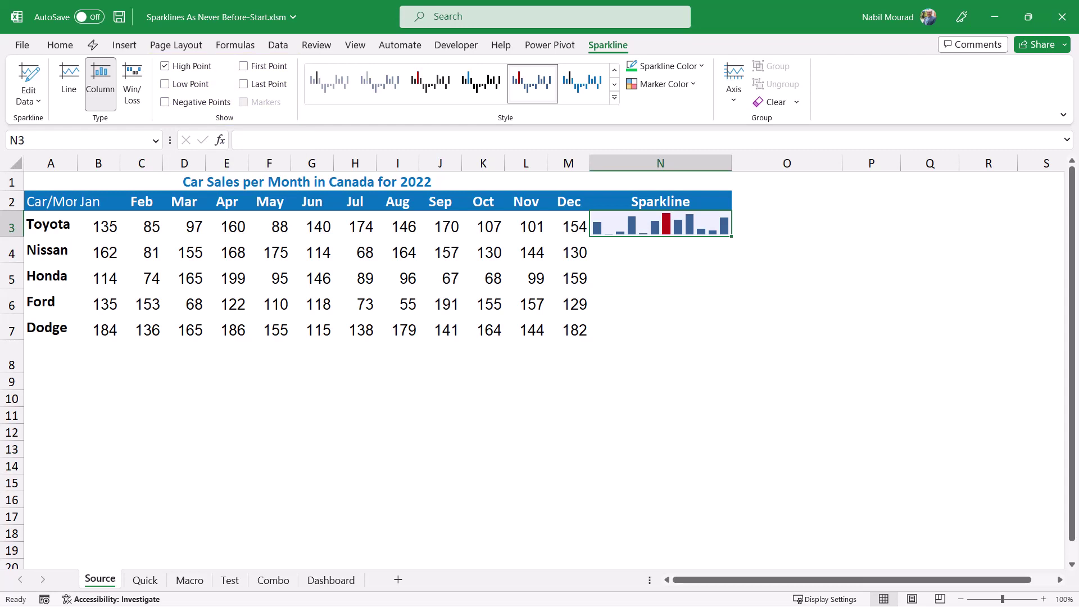
Fill the Toyota sparkline down to N7 and set the whole group's sparkline color to green
drag(731, 236, 731, 339)
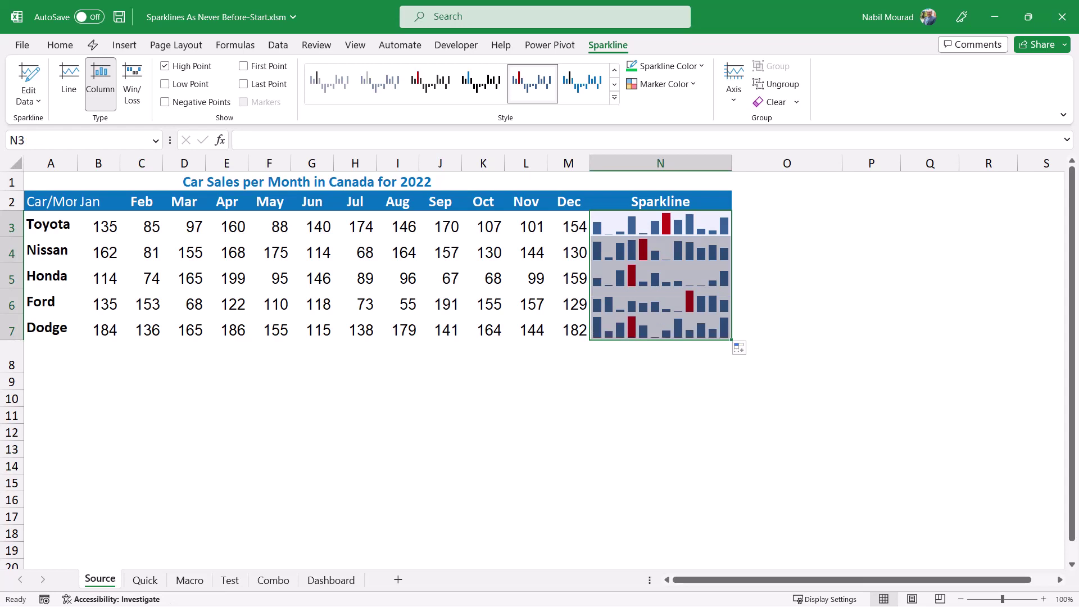
click(661, 224)
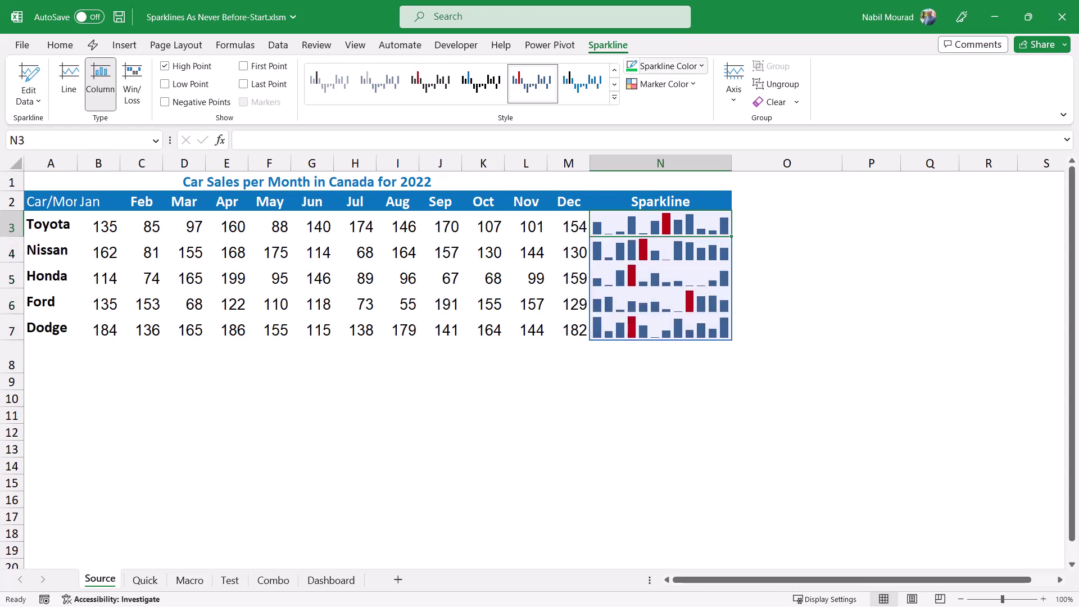
click(665, 65)
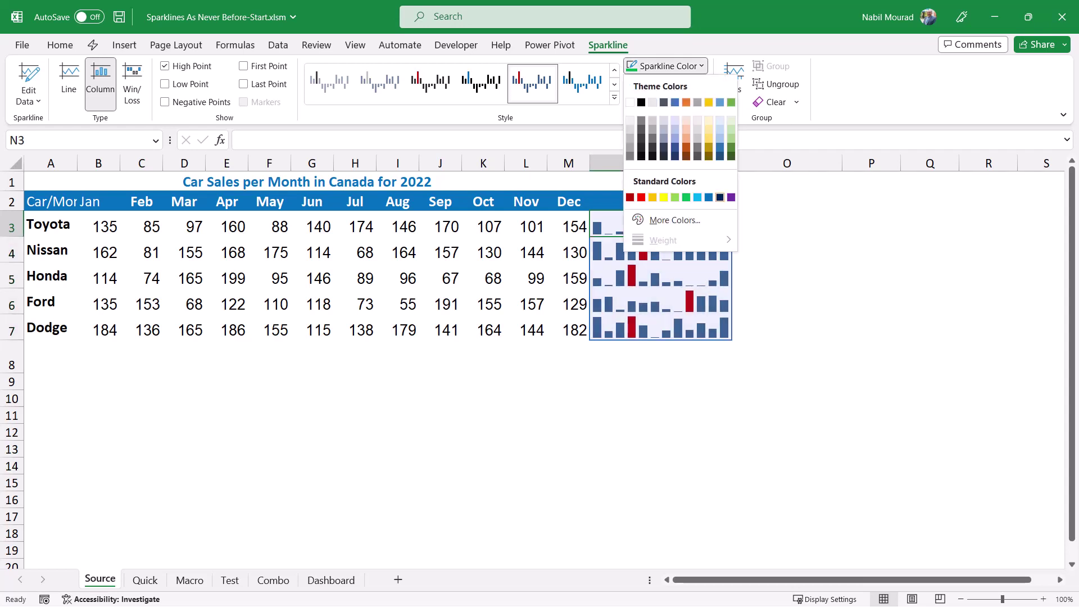
click(686, 197)
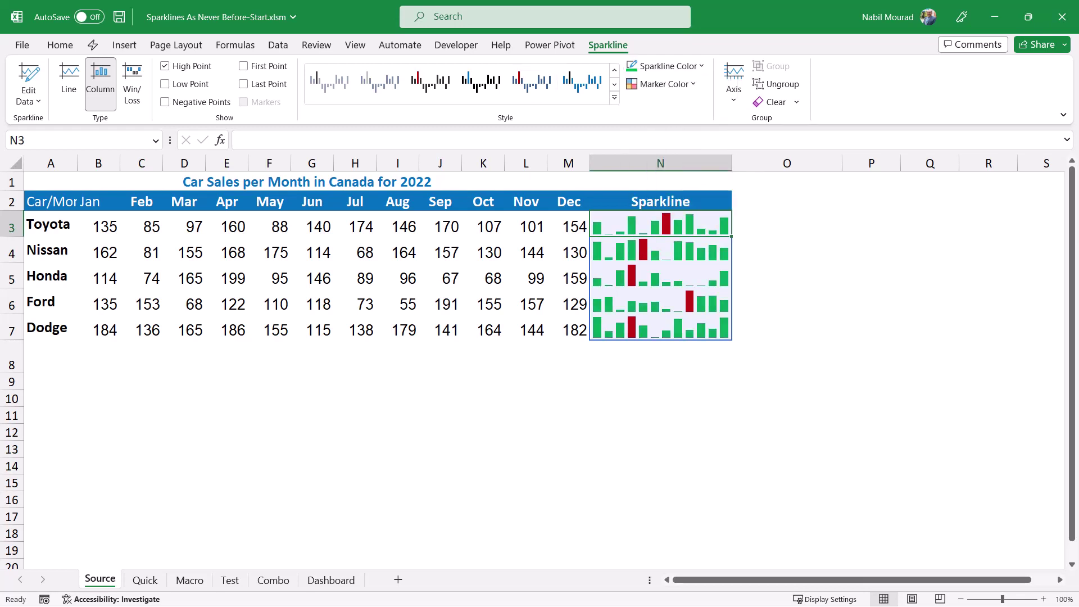
Ungroup the sparklines in N3:N7 and recolor Nissan blue, Honda gold, Ford red and Dodge purple
drag(660, 223, 660, 330)
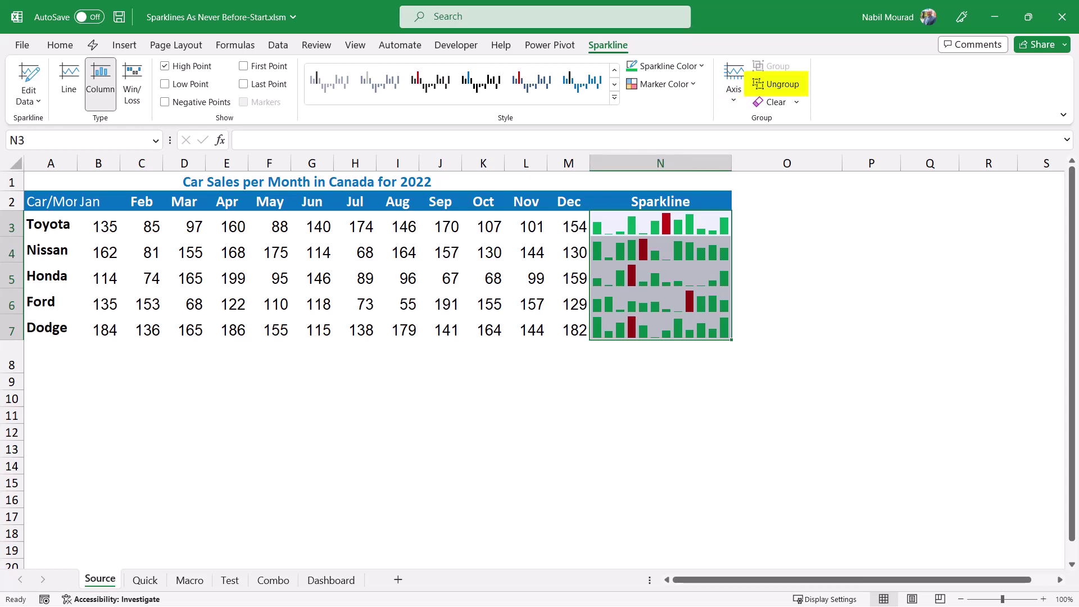
click(775, 84)
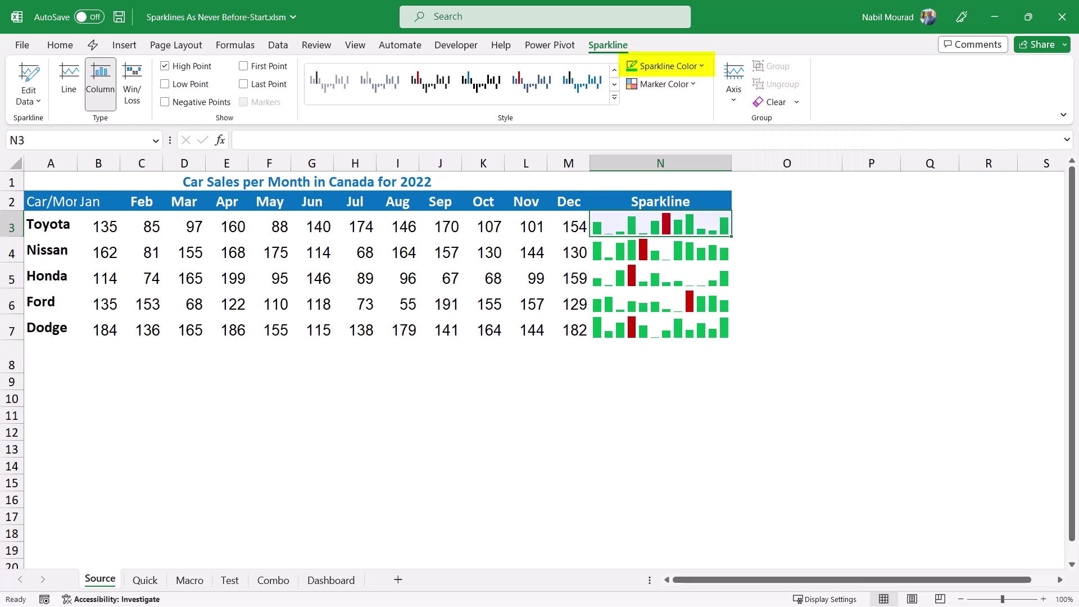
click(659, 249)
click(667, 65)
click(708, 198)
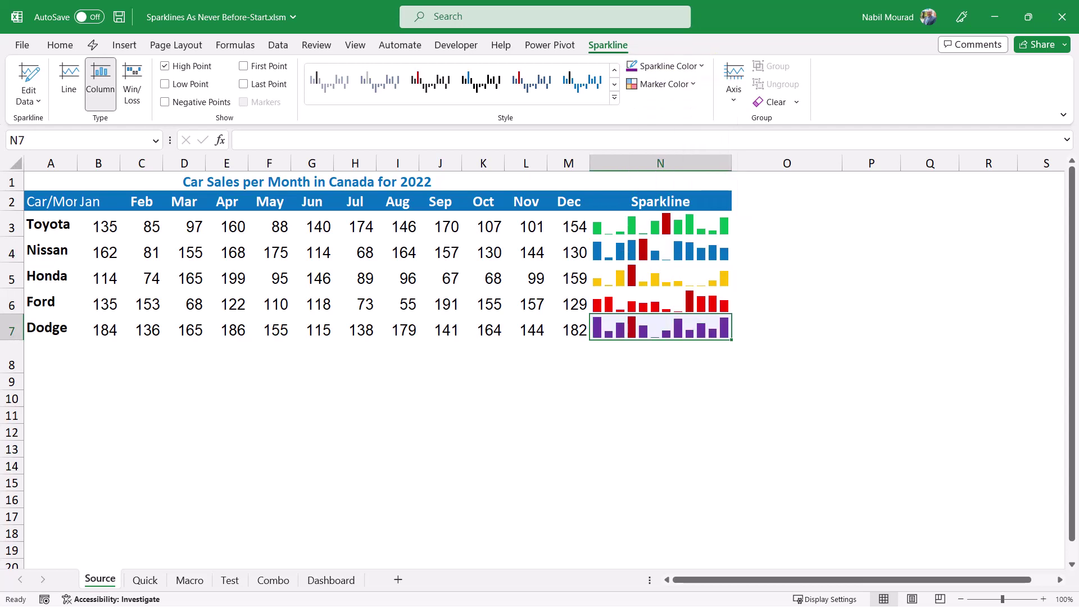
Clear all the sparklines from N3:N7 on the Source sheet
drag(622, 224, 621, 318)
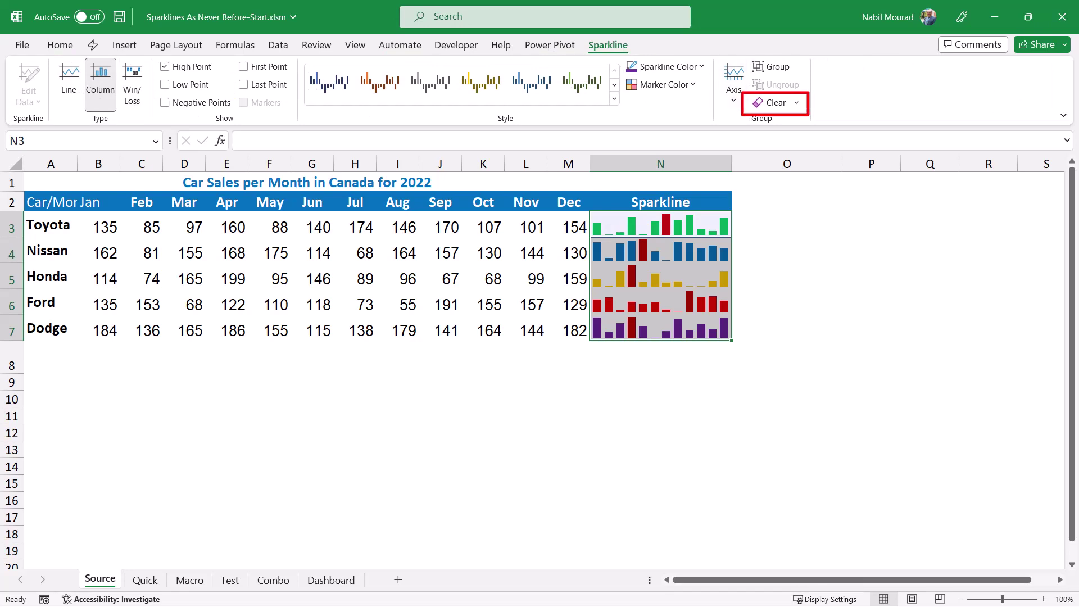
click(770, 102)
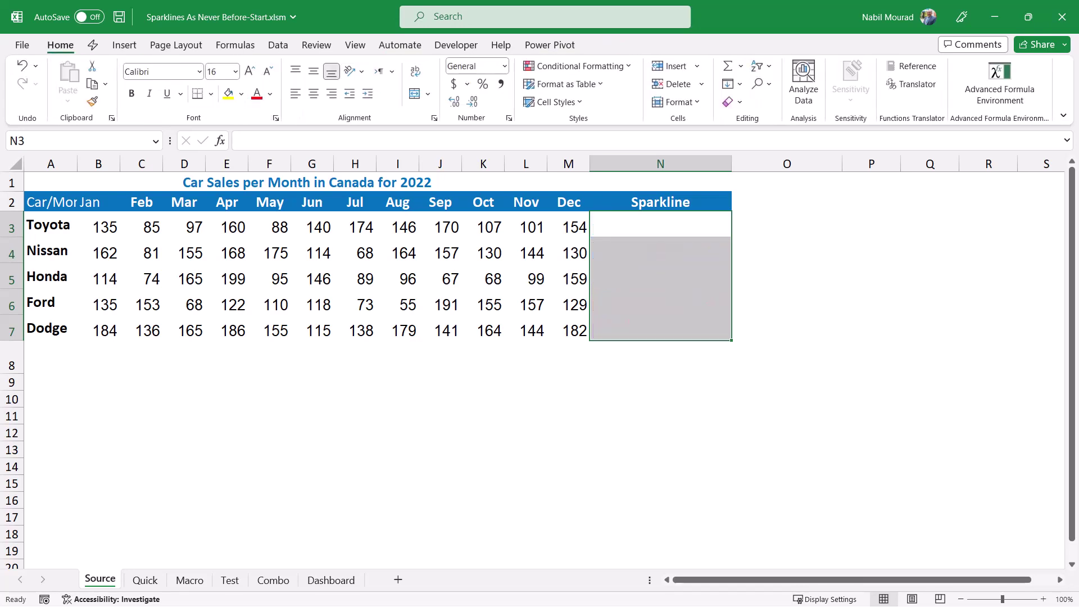
click(660, 224)
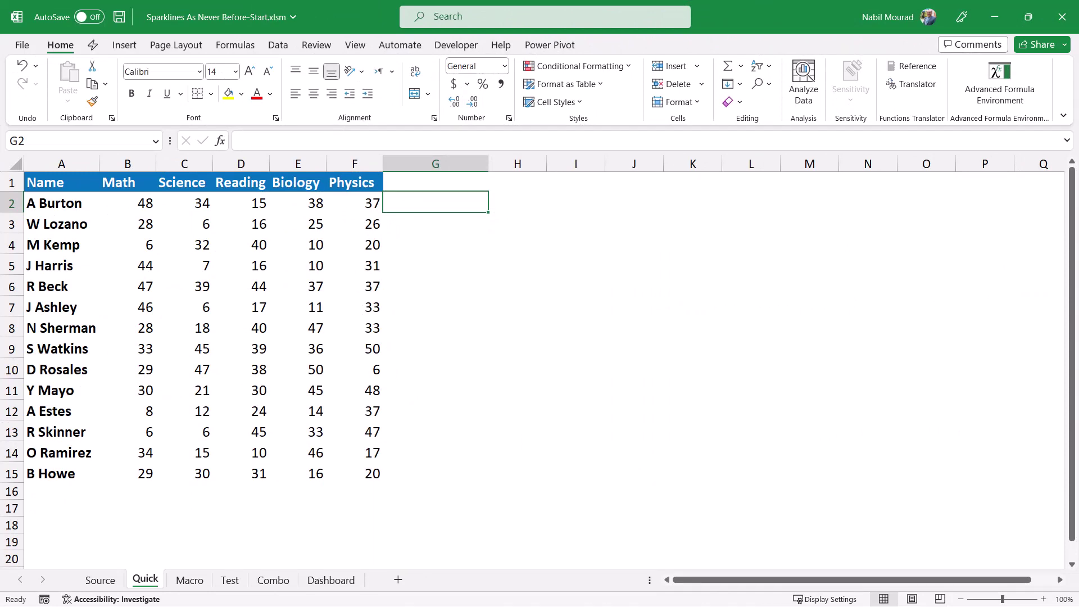
On the Quick sheet, use Quick Analysis on A2:F15 to add line sparklines for every student's scores
drag(62, 203, 355, 473)
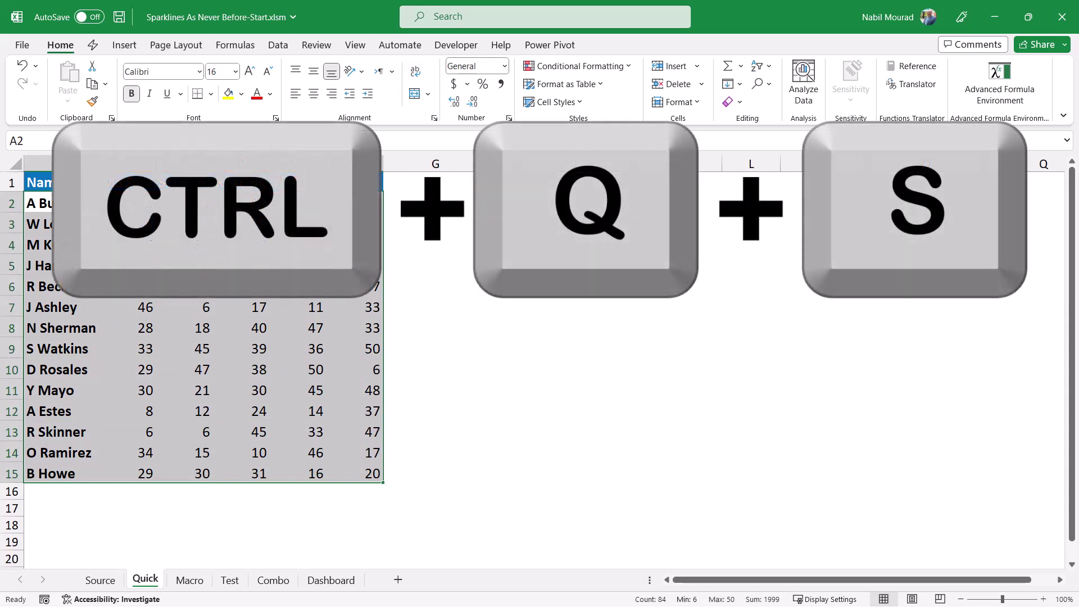
key(ctrl+q)
key(s)
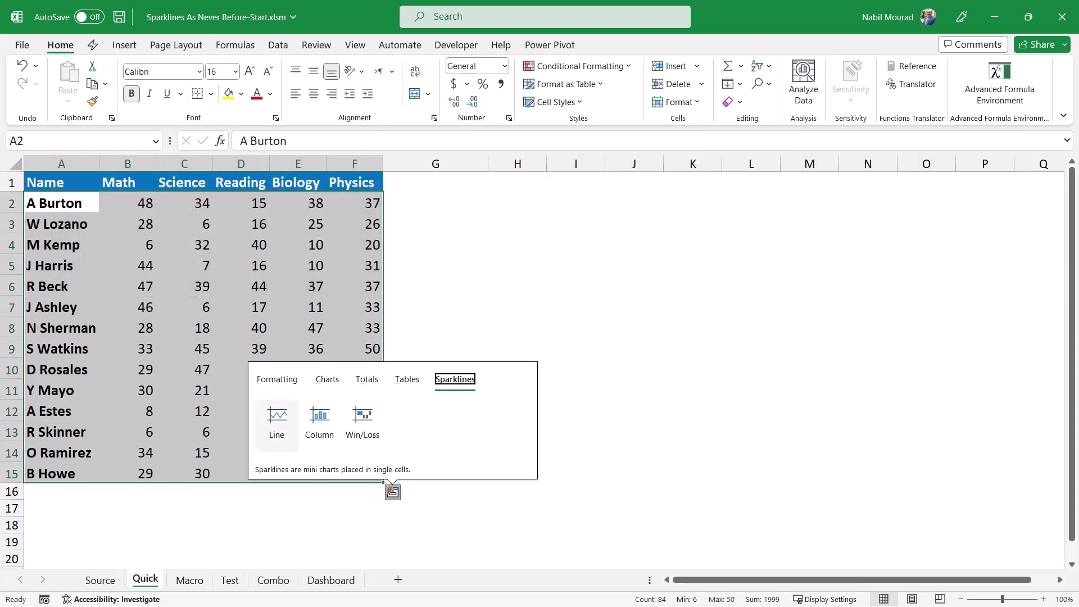
mouse_move(276, 424)
key(Return)
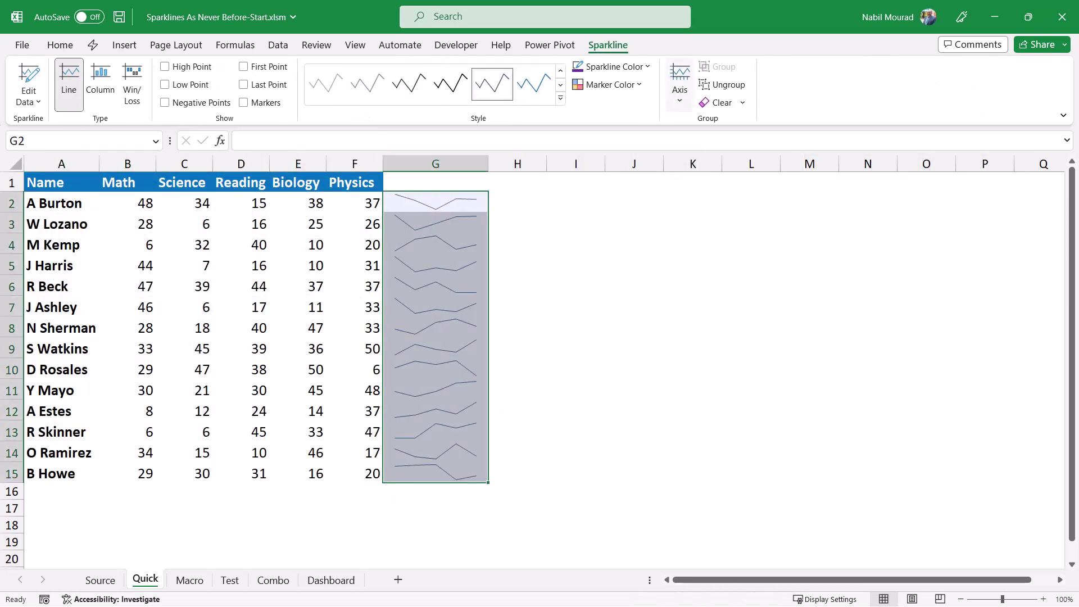
Give the line sparklines in G2:G15 a heavier line weight and red markers
click(610, 66)
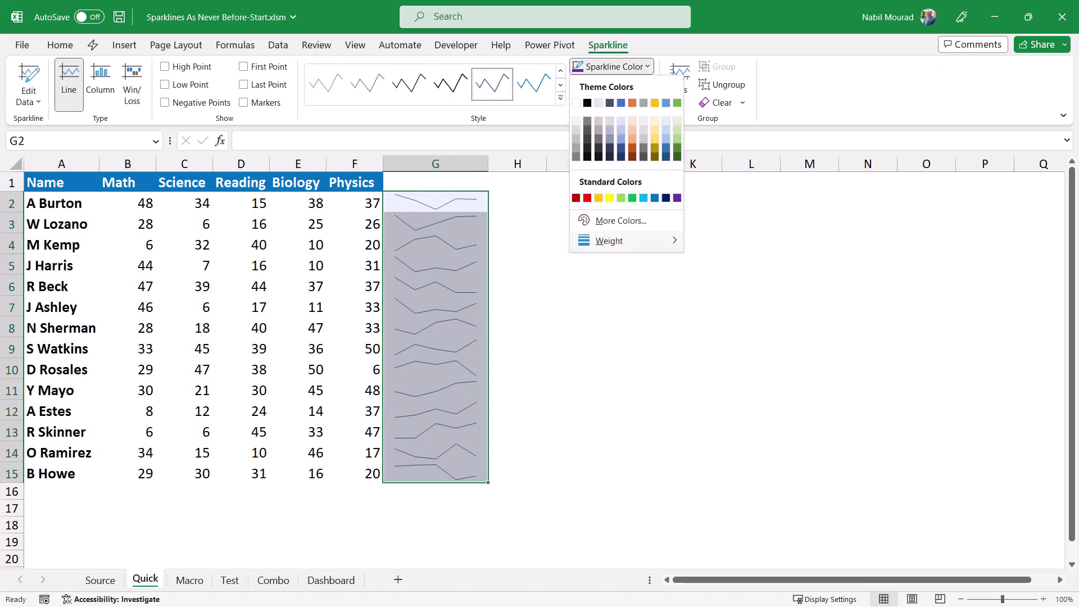
mouse_move(618, 241)
click(742, 331)
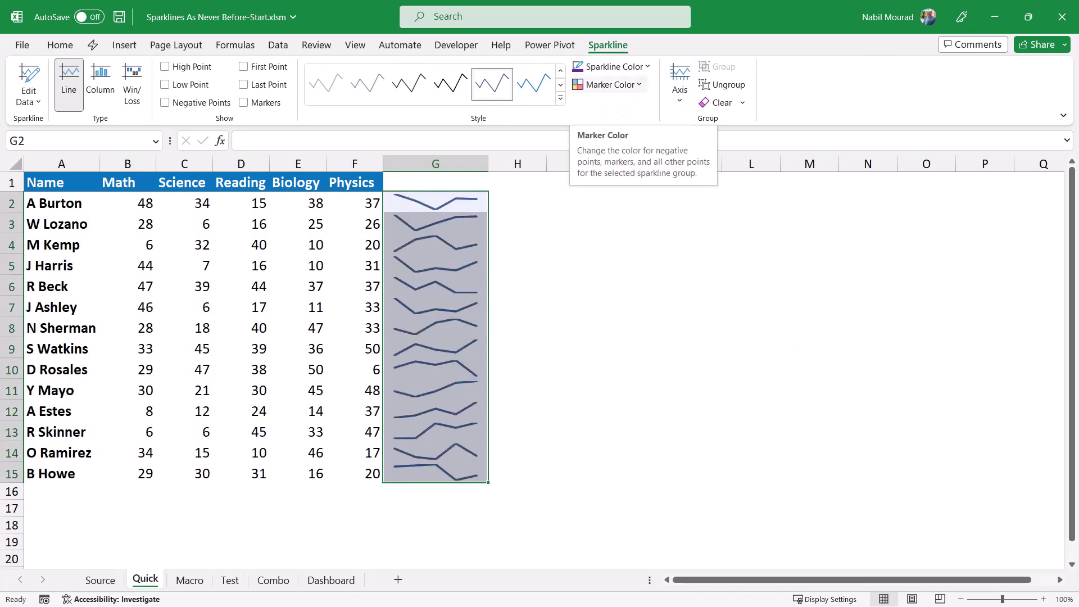
click(610, 85)
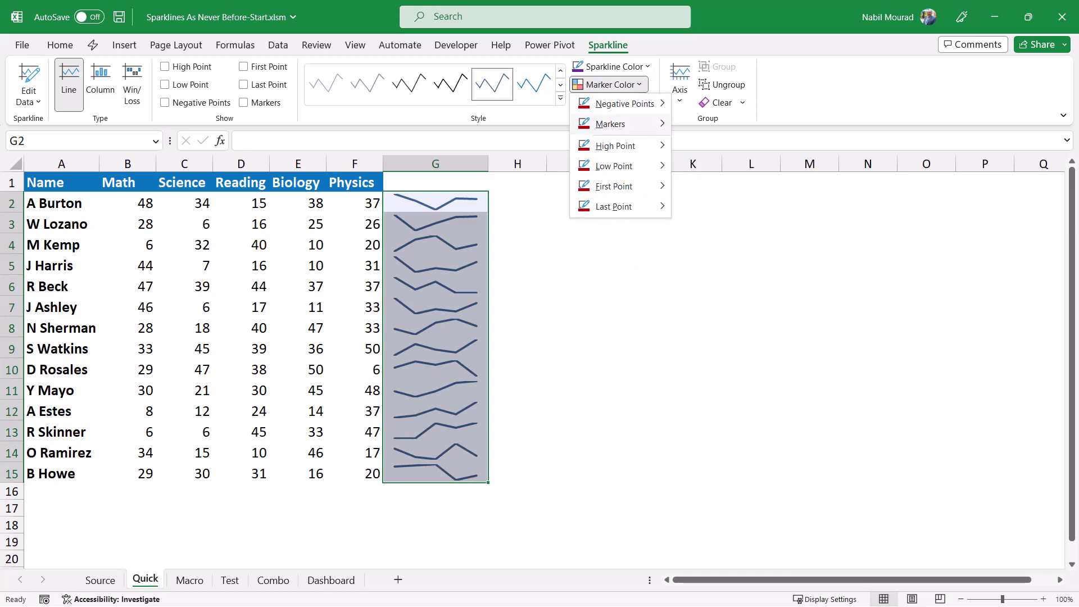
mouse_move(610, 124)
click(688, 237)
click(435, 182)
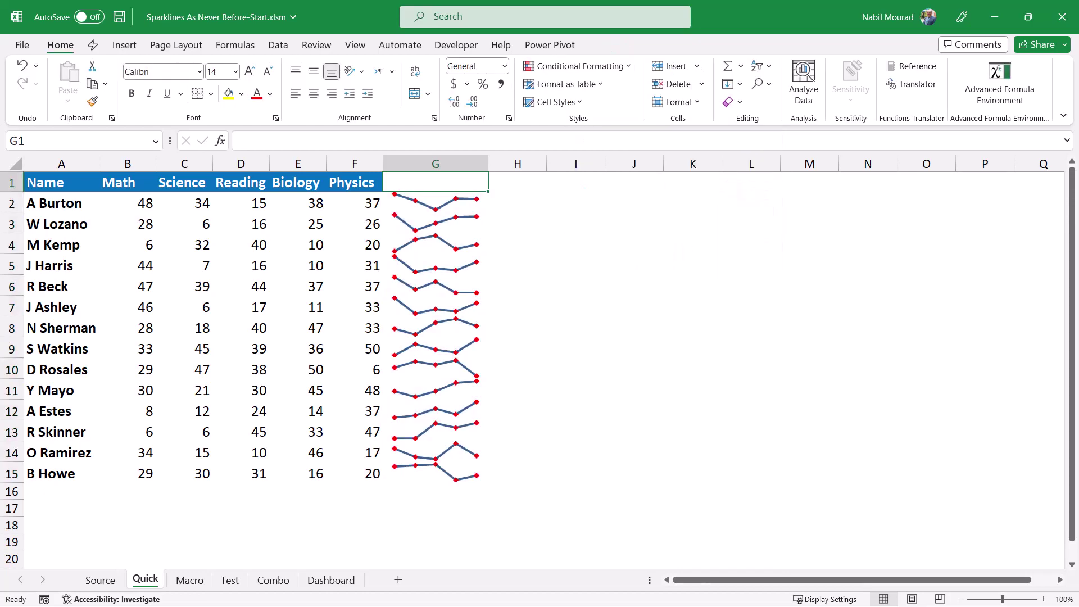
On the Macro sheet, start recording a macro named Sparkline from N3 with relative references and the shortcut Ctrl+m
click(189, 579)
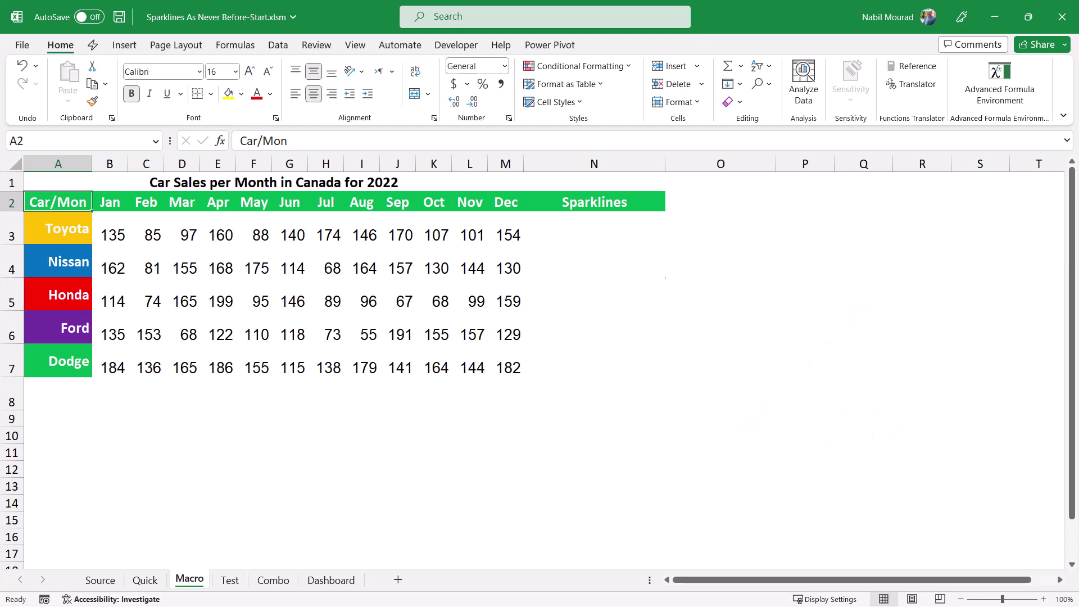
click(593, 227)
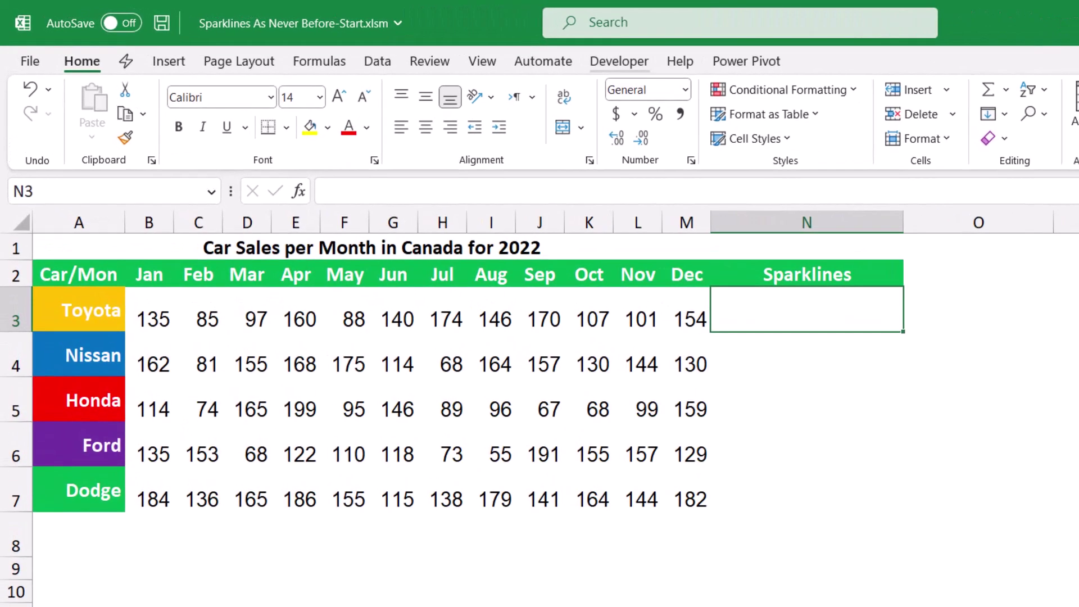
click(618, 61)
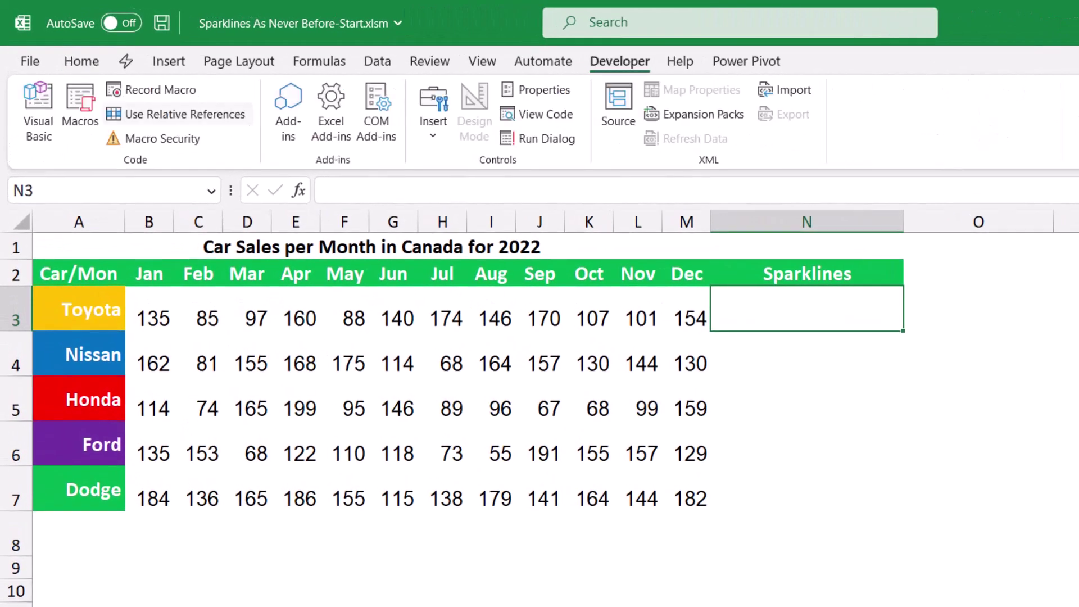
click(179, 114)
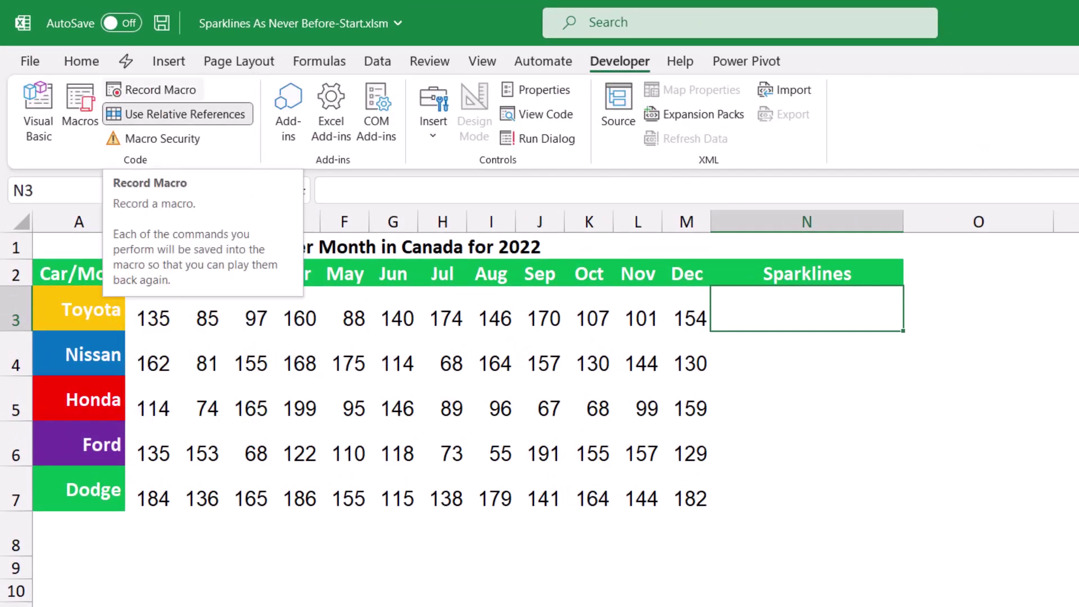
click(152, 90)
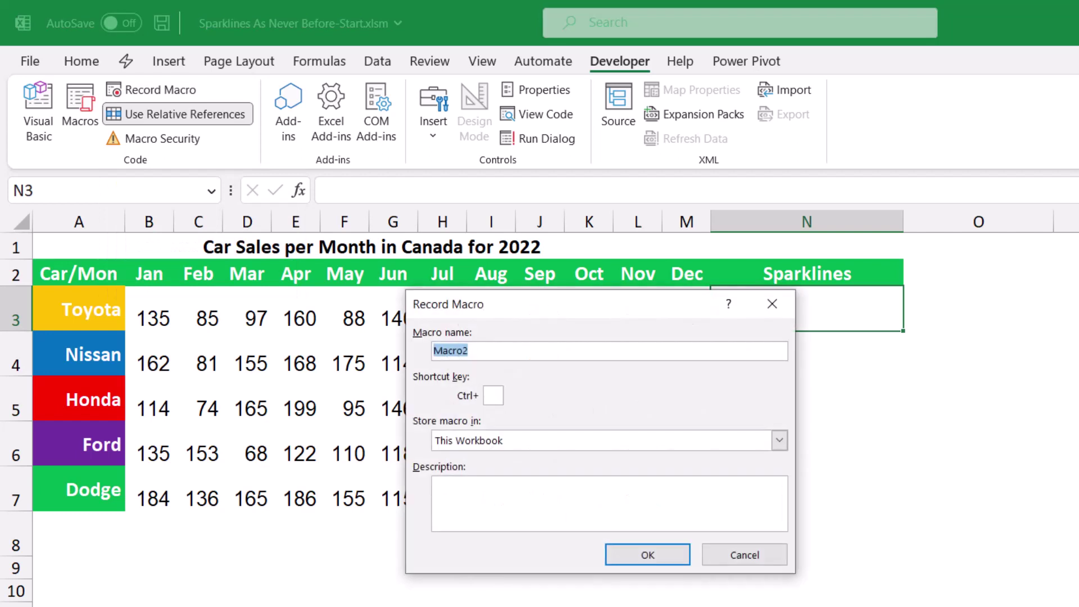
text(Sparkline)
text(m)
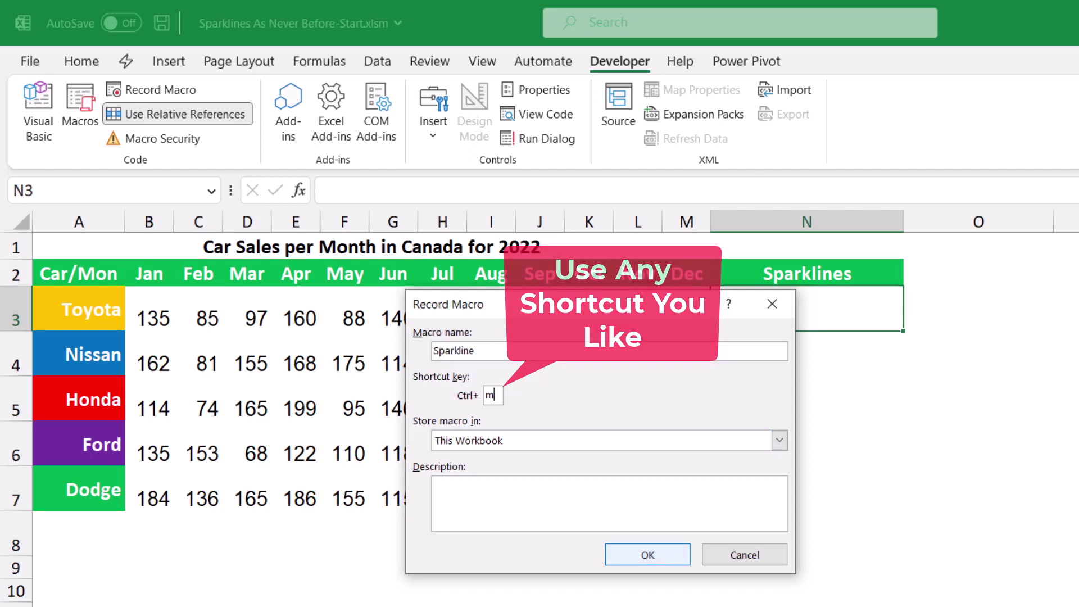
key(Return)
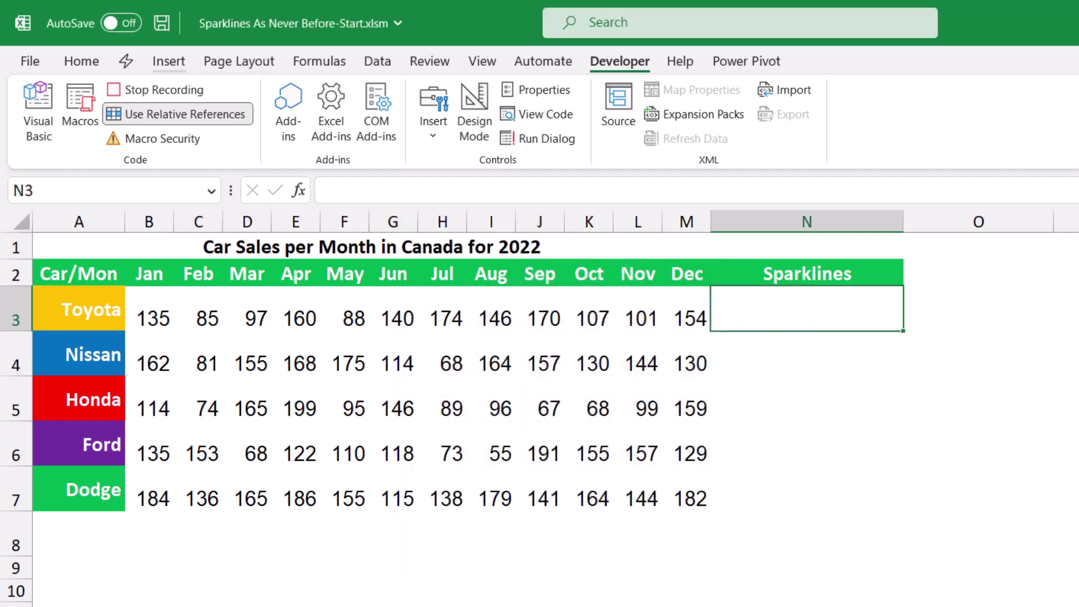
Insert a column sparkline in N3 from the data range B3:M3 while the macro records
click(169, 61)
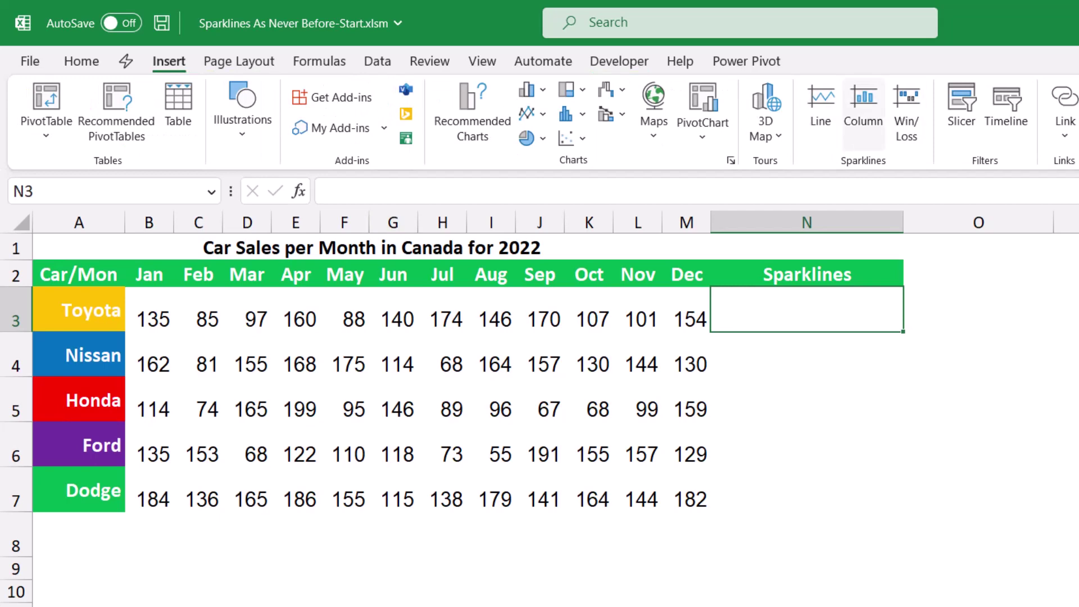
click(862, 115)
drag(148, 316, 700, 323)
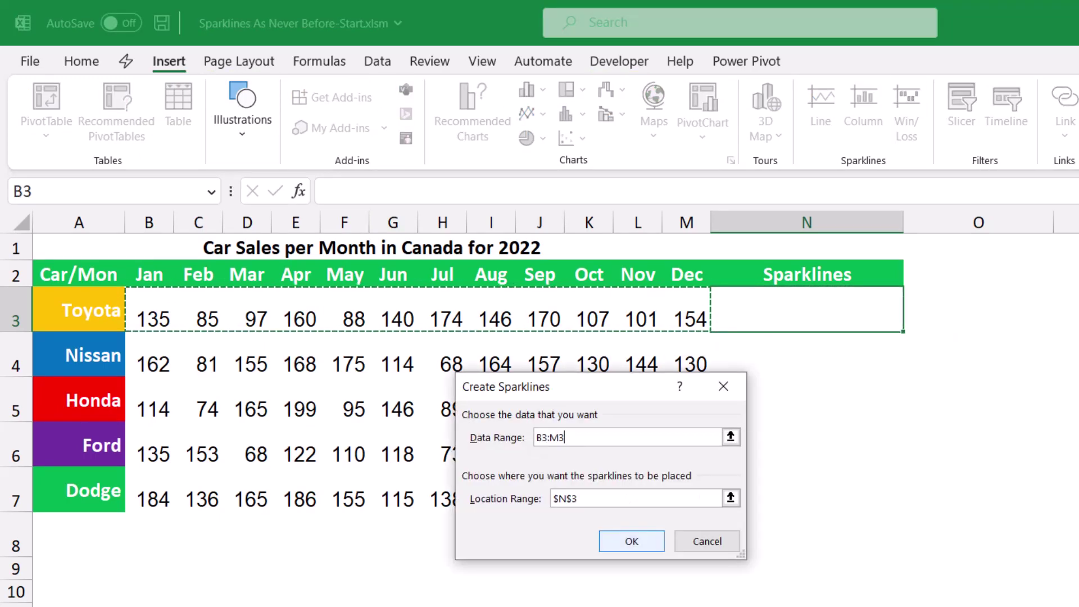
click(631, 540)
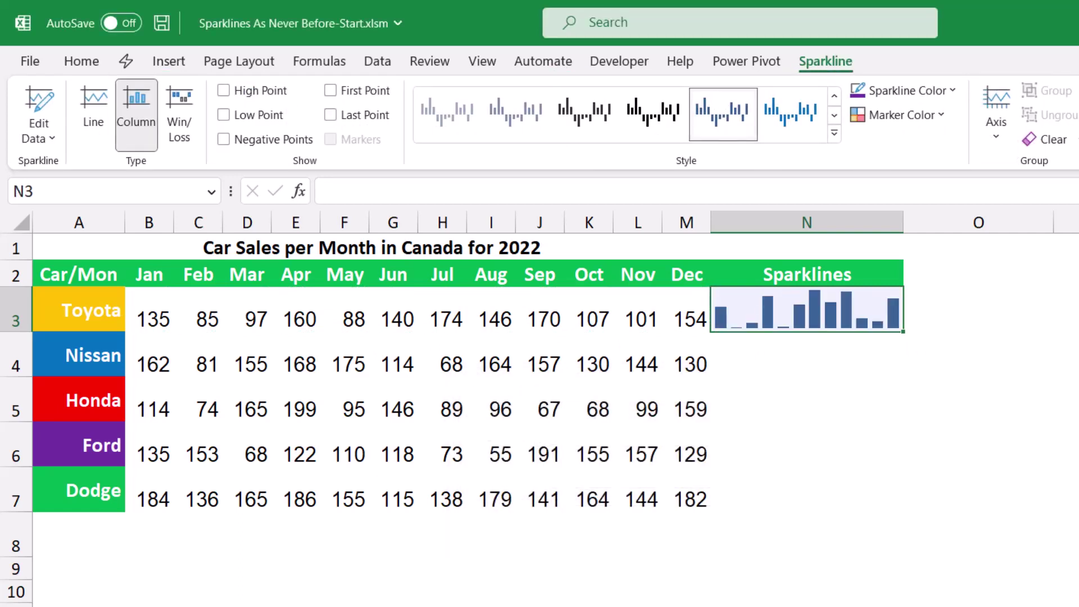
Fill the column sparkline from N3 down through N7 and ungroup the resulting sparklines
key(shift+Down)
key(shift+Down)
key(shift+Down)
key(shift+Down)
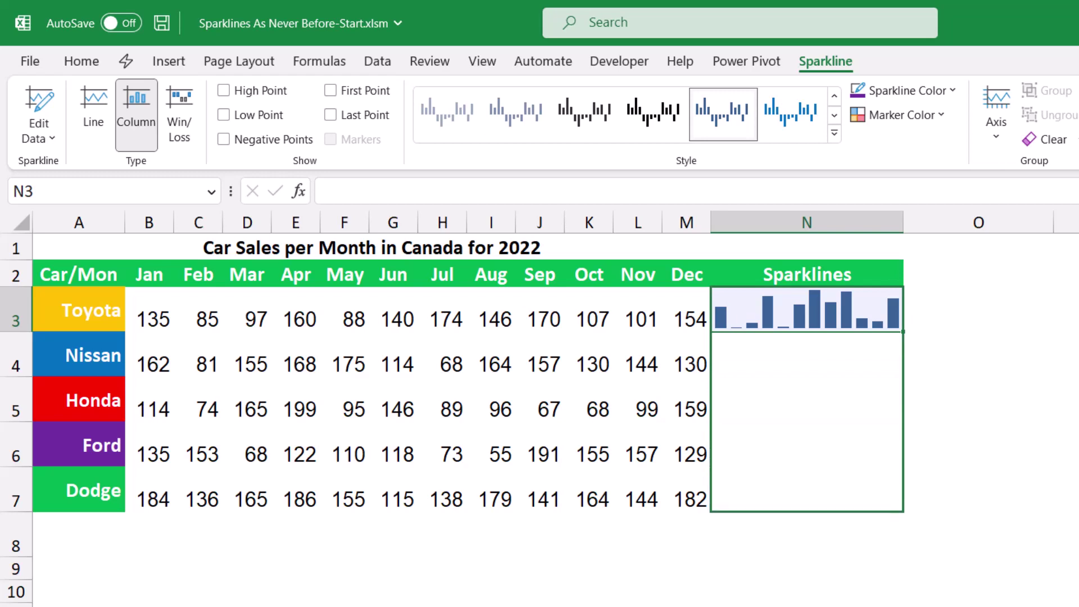
key(ctrl+d)
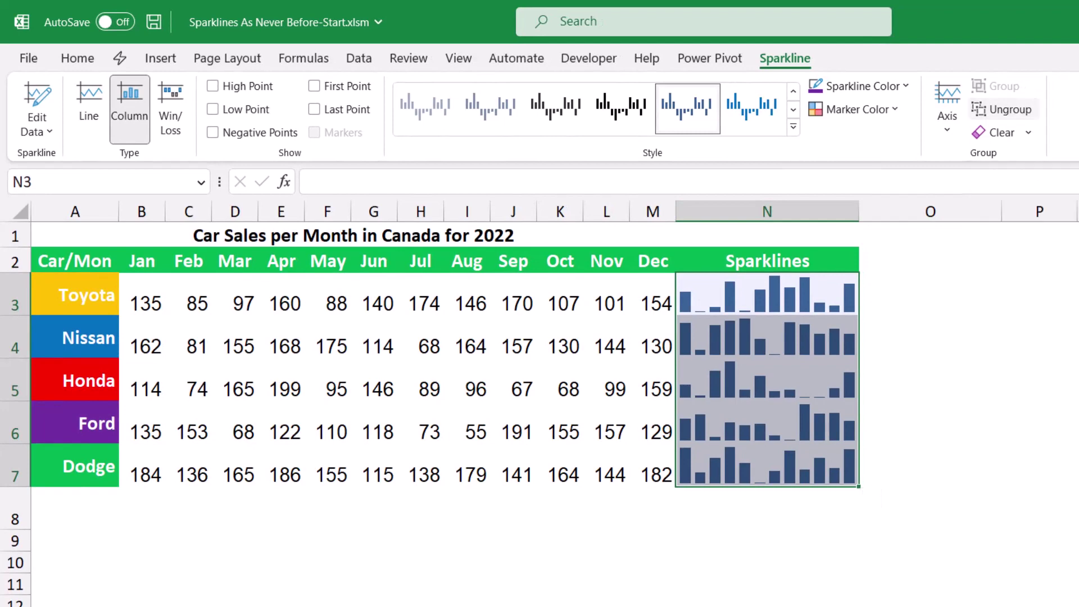
click(1005, 109)
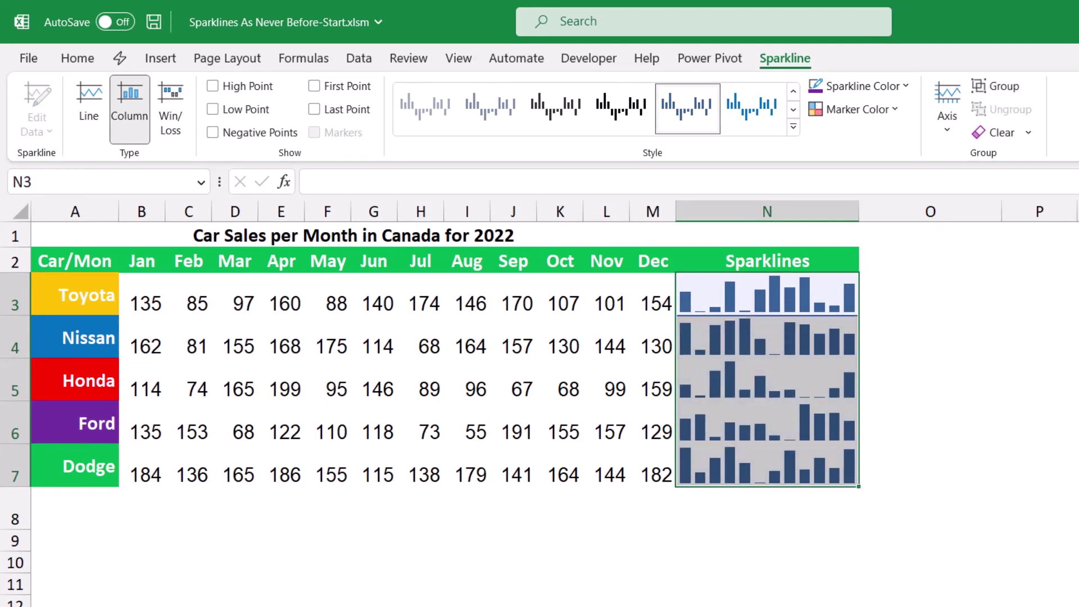
Recolour the sparklines in N3:N7 individually in gold, blue, red, purple and green to match each car's label colour
click(767, 294)
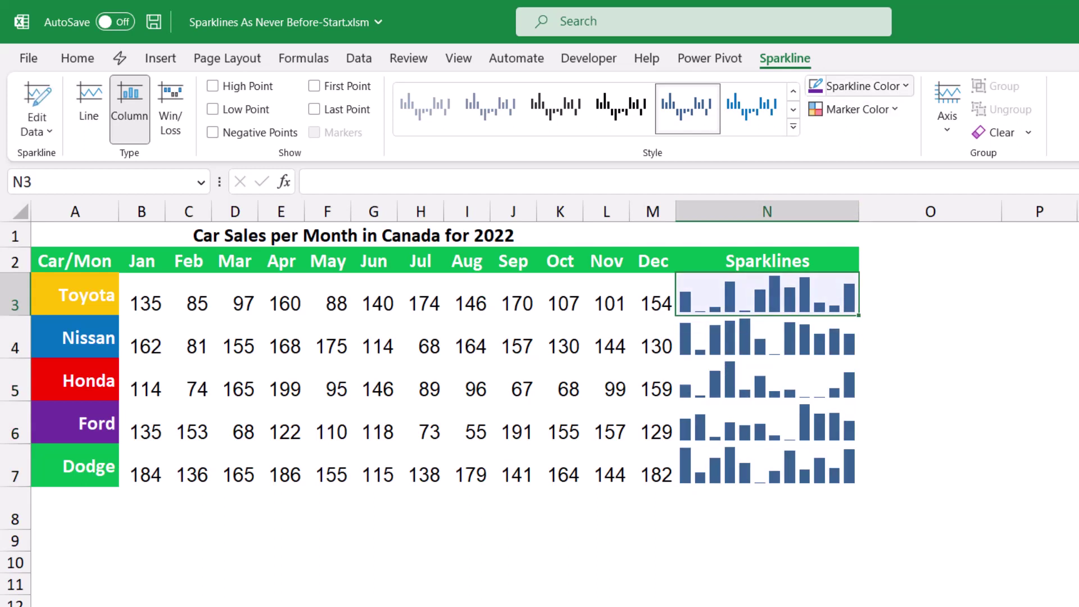
click(865, 86)
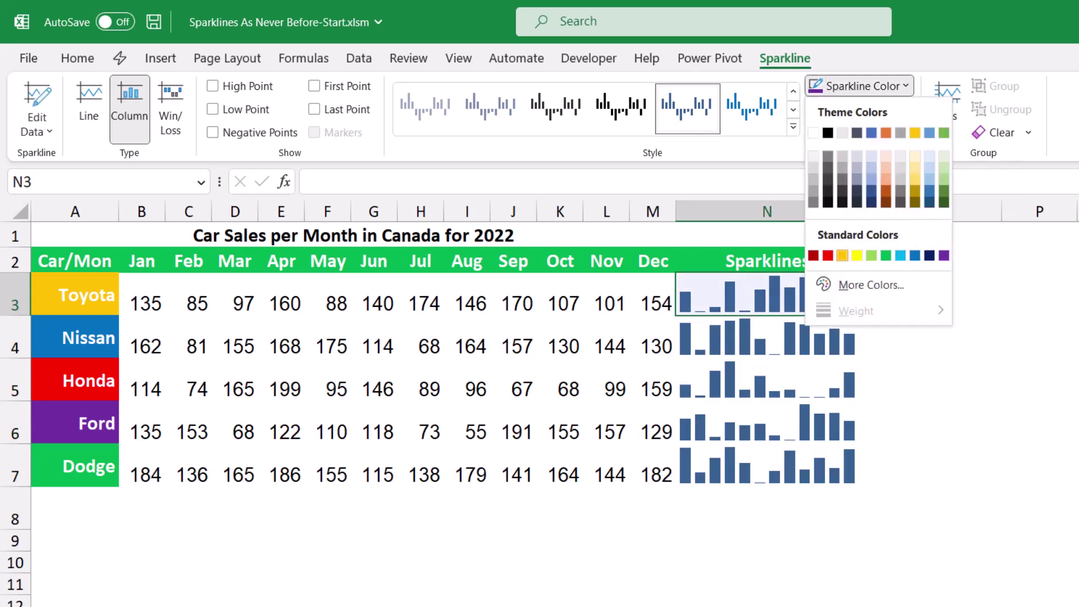
click(847, 253)
click(766, 336)
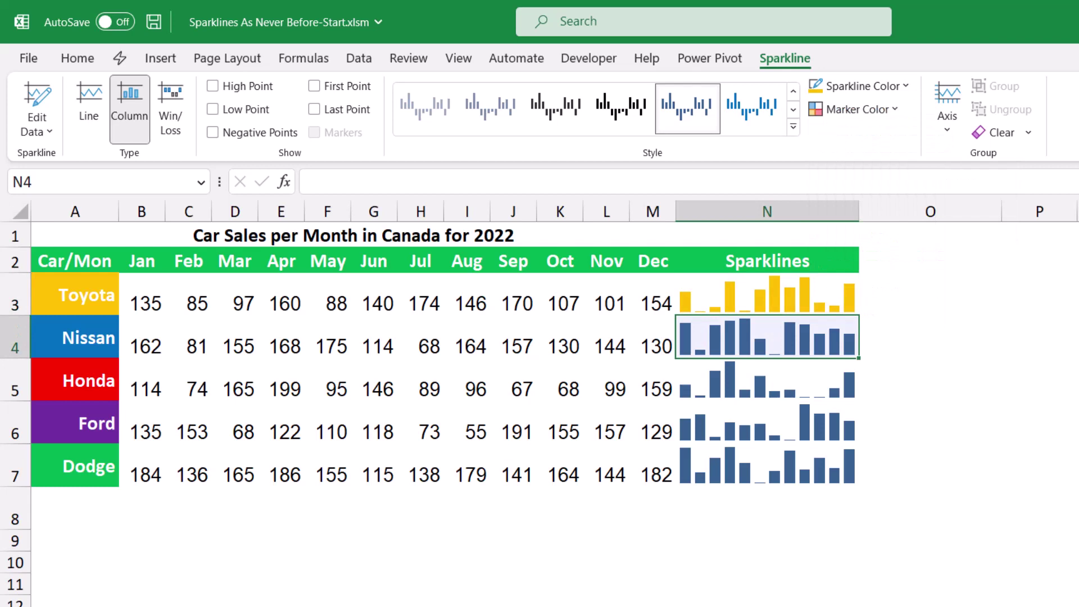
click(860, 85)
click(915, 240)
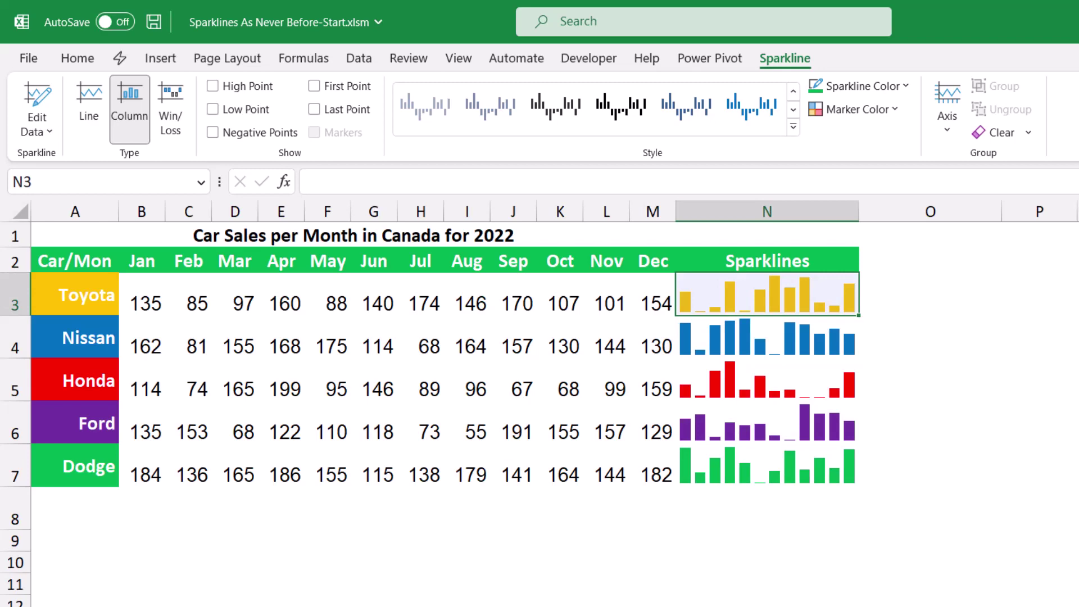
Stop recording the macro and run it from cell N3 on the Test sheet
click(588, 57)
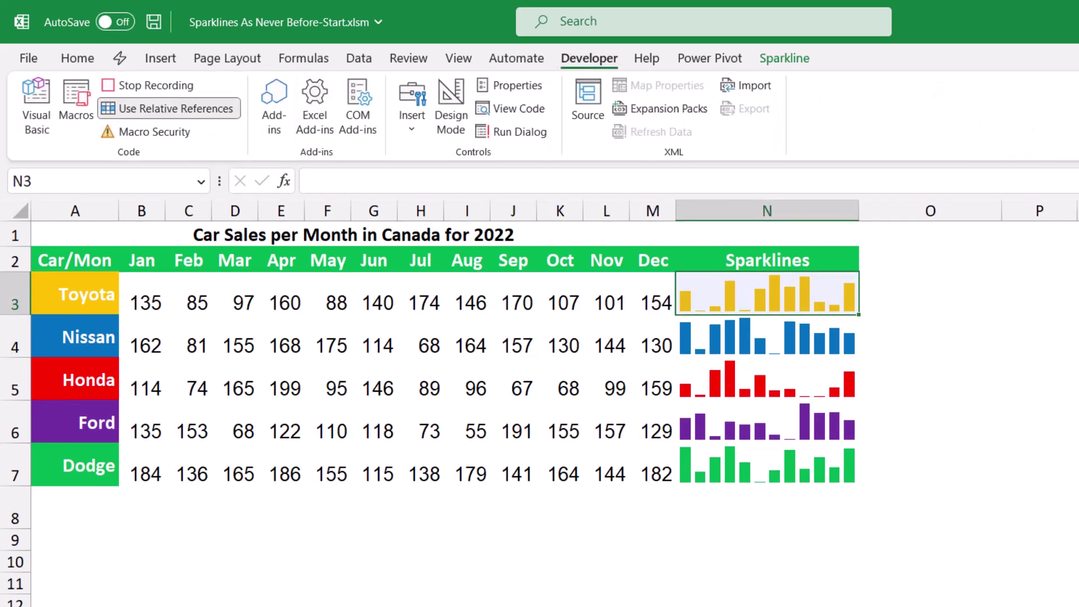
click(147, 85)
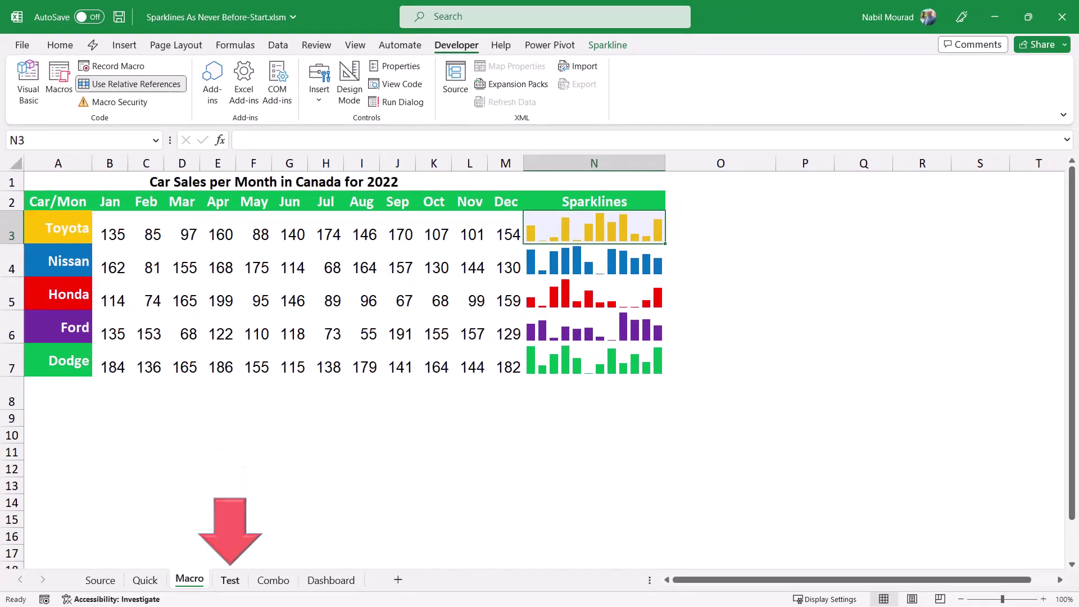
key(ctrl+Page_Down)
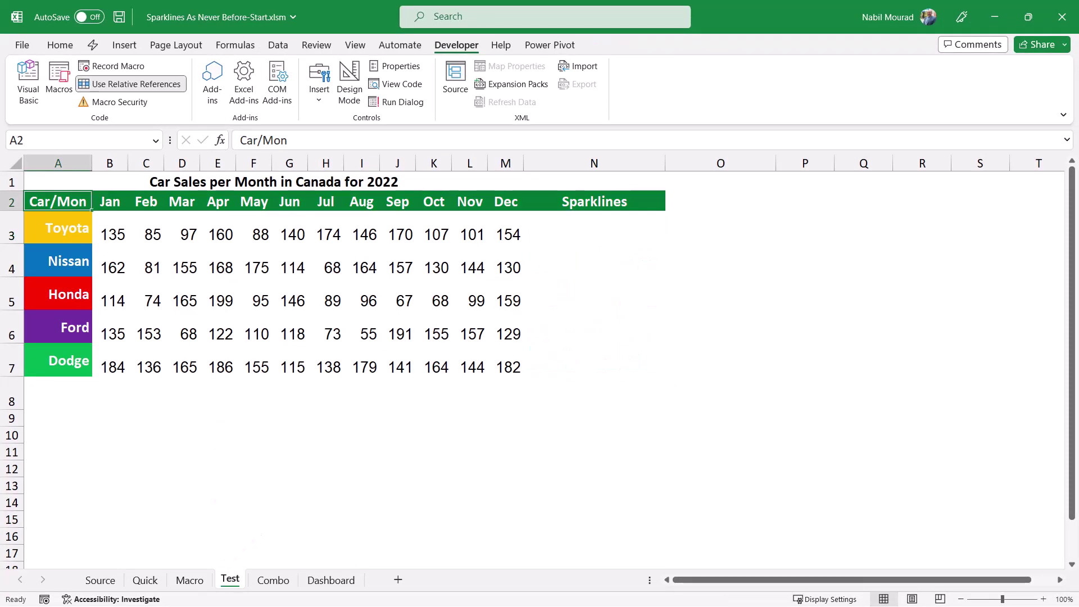
click(593, 227)
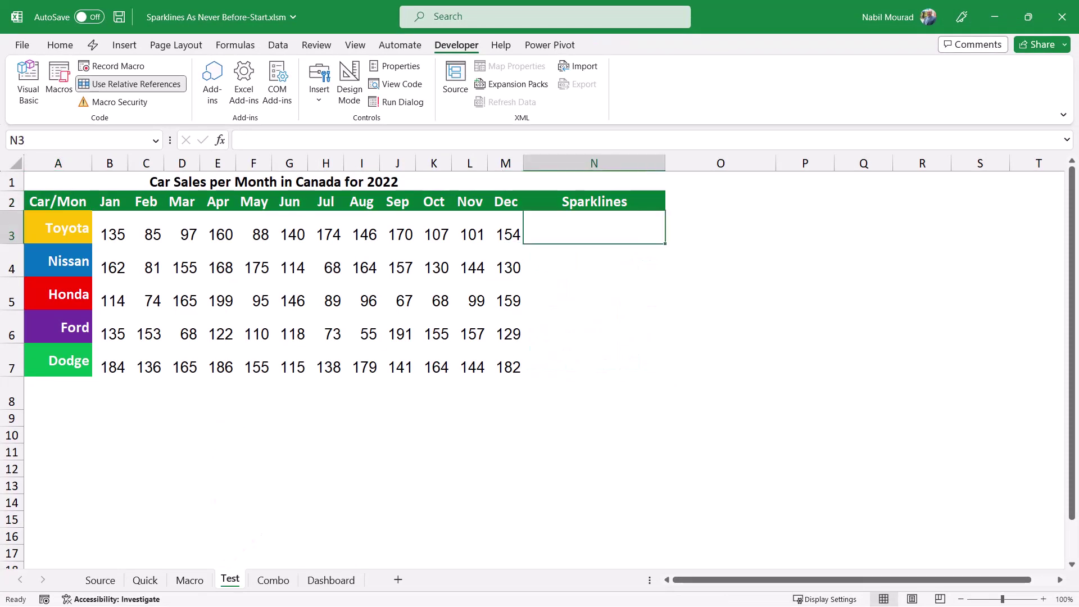
key(ctrl+shift+s)
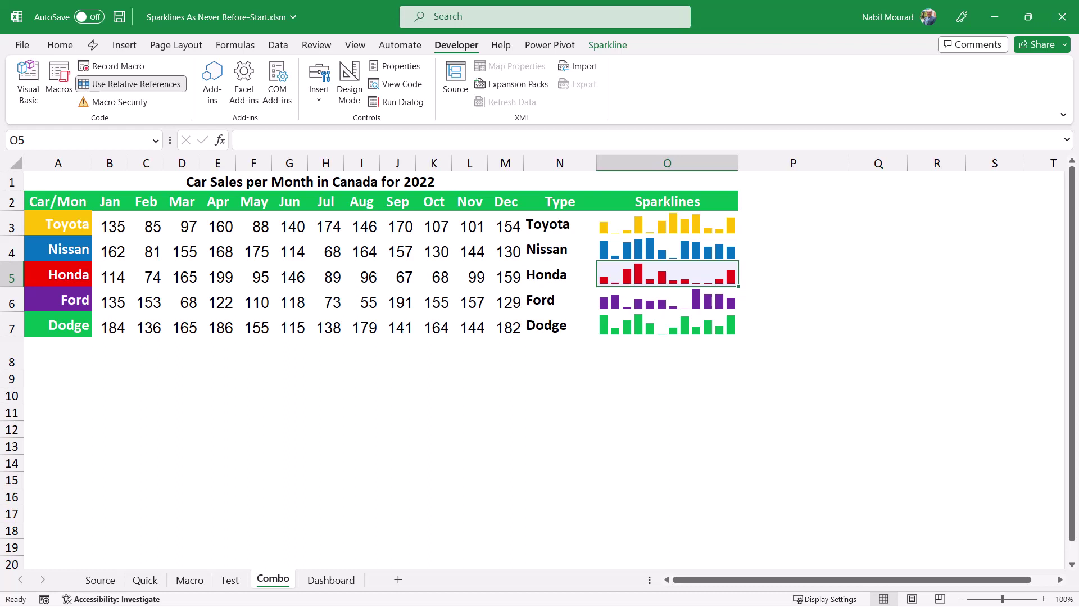
On the Combo sheet, create names for the range N2:O7 from its top row and left column
drag(559, 223, 559, 327)
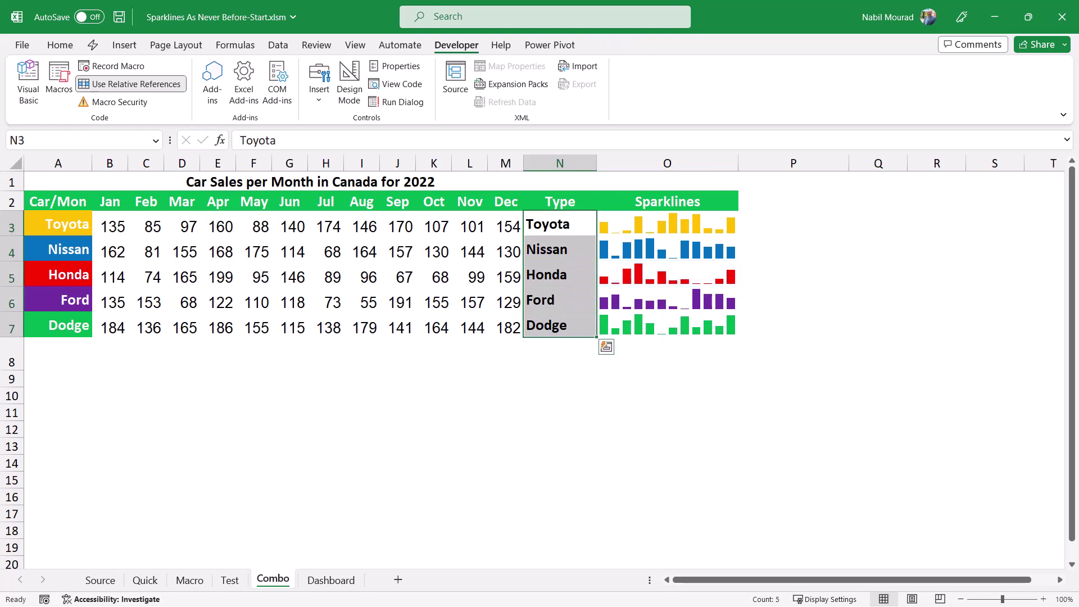
click(667, 223)
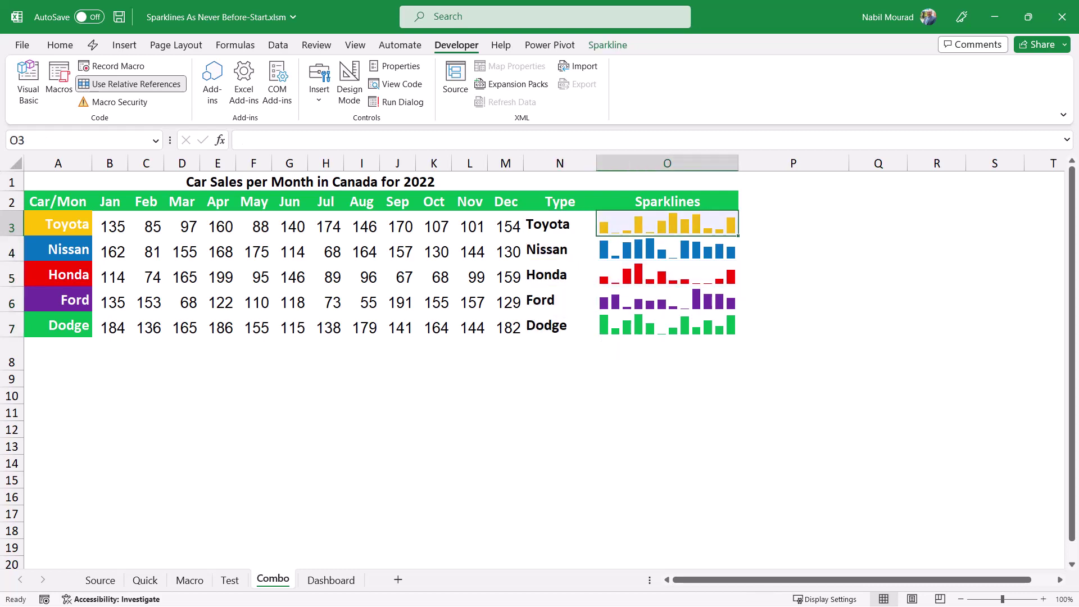
drag(559, 201, 667, 325)
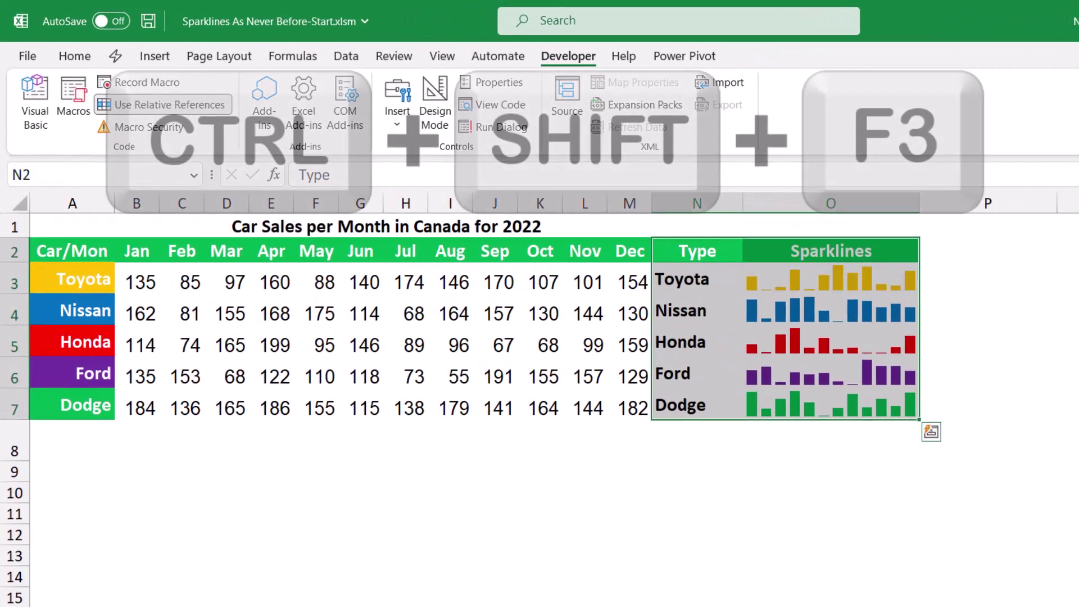
key(ctrl+shift+F3)
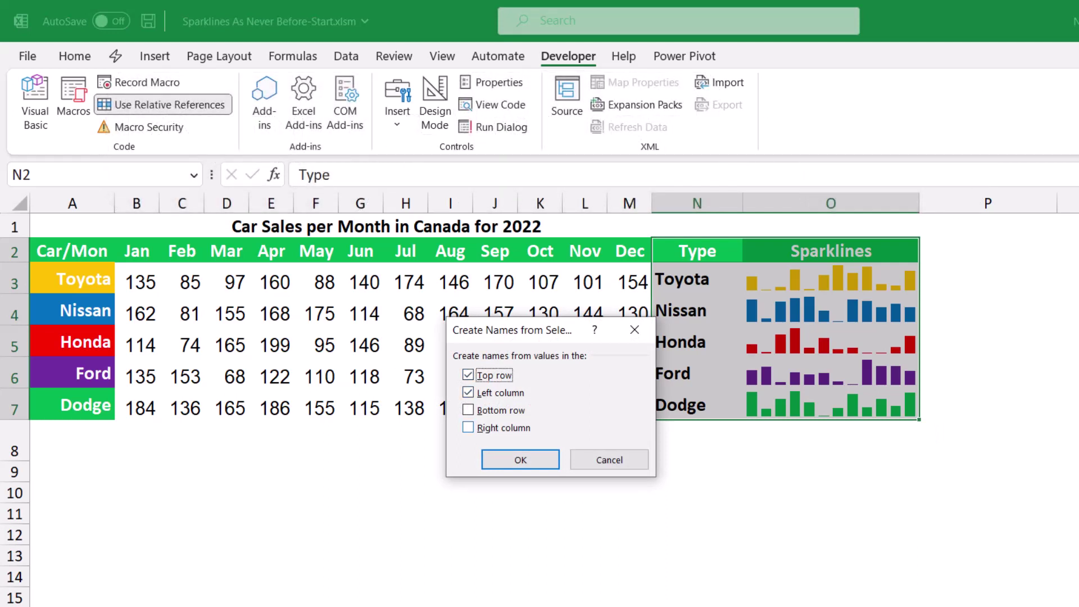
key(Return)
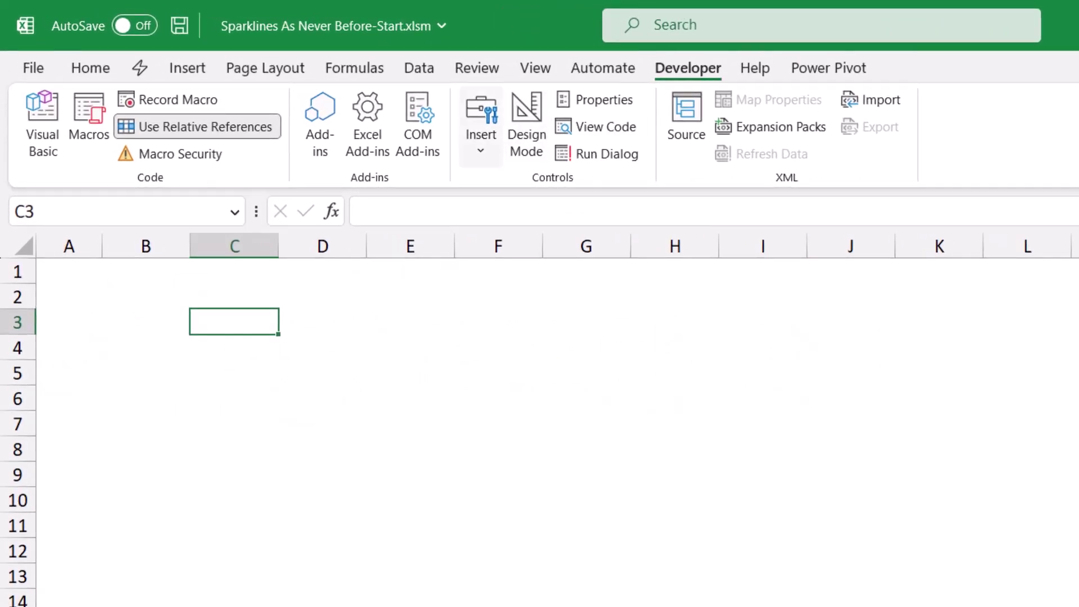
Draw a combo box form control over cells A2:B3 on the Dashboard sheet
click(481, 127)
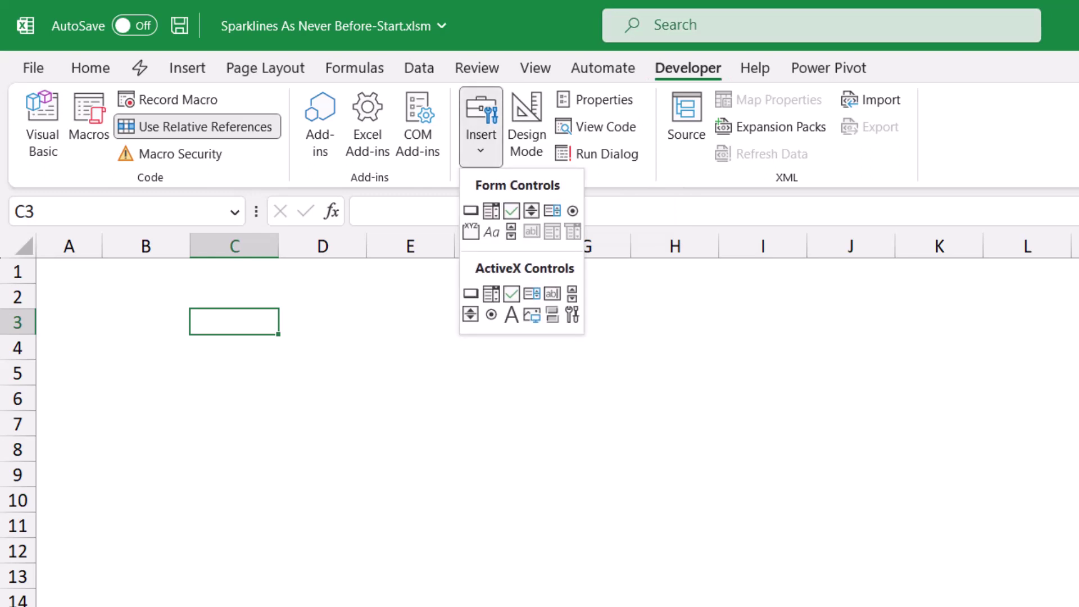
click(490, 210)
drag(45, 285, 175, 318)
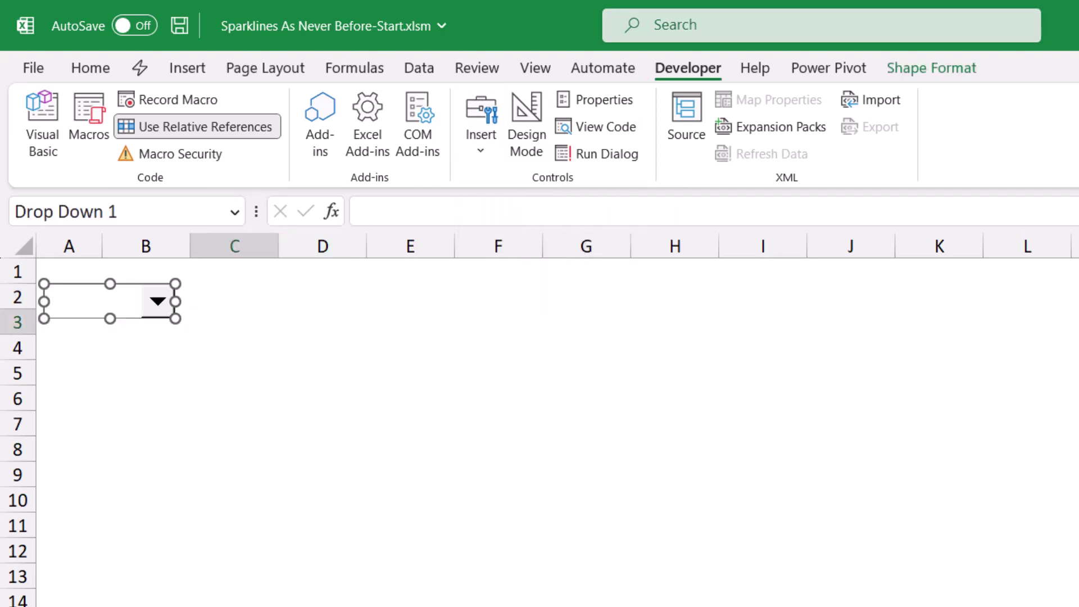
Set the combo box's input range to Type and its cell link to $A$1
click(596, 99)
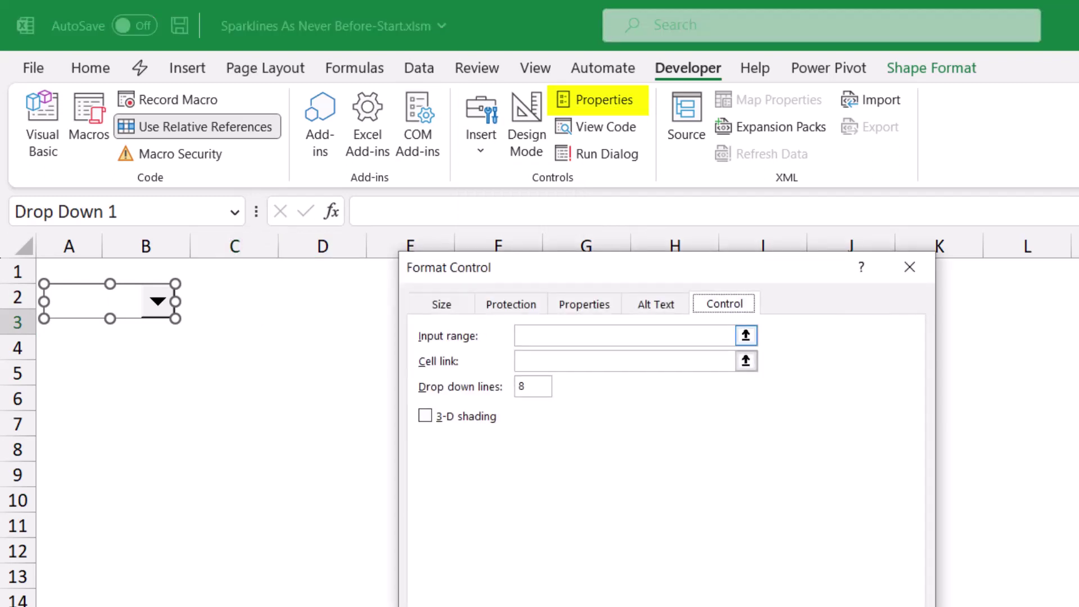
click(519, 336)
text(Type)
key(Tab)
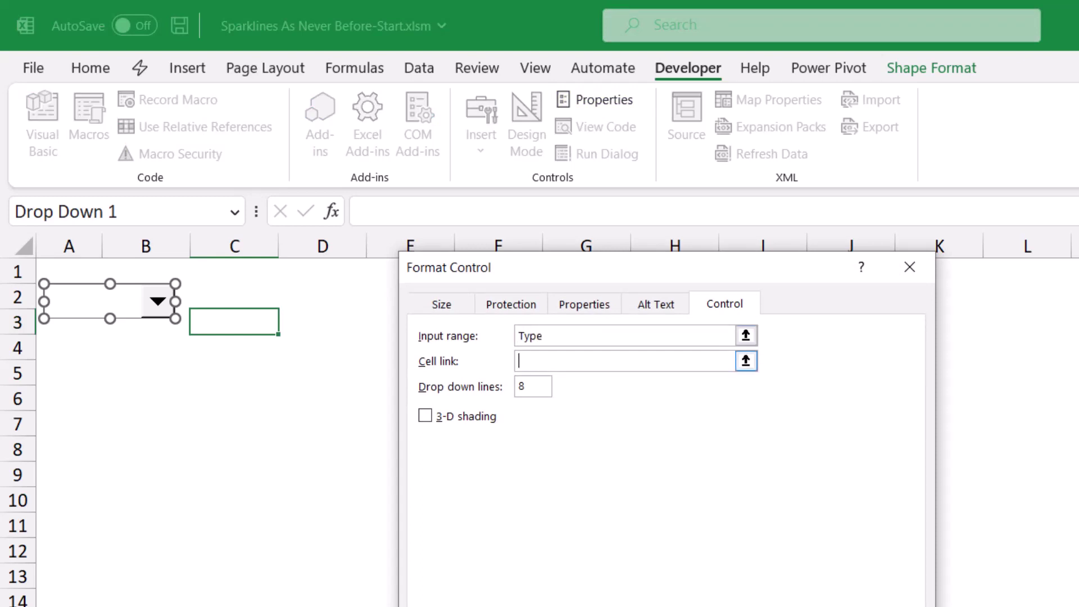
click(68, 271)
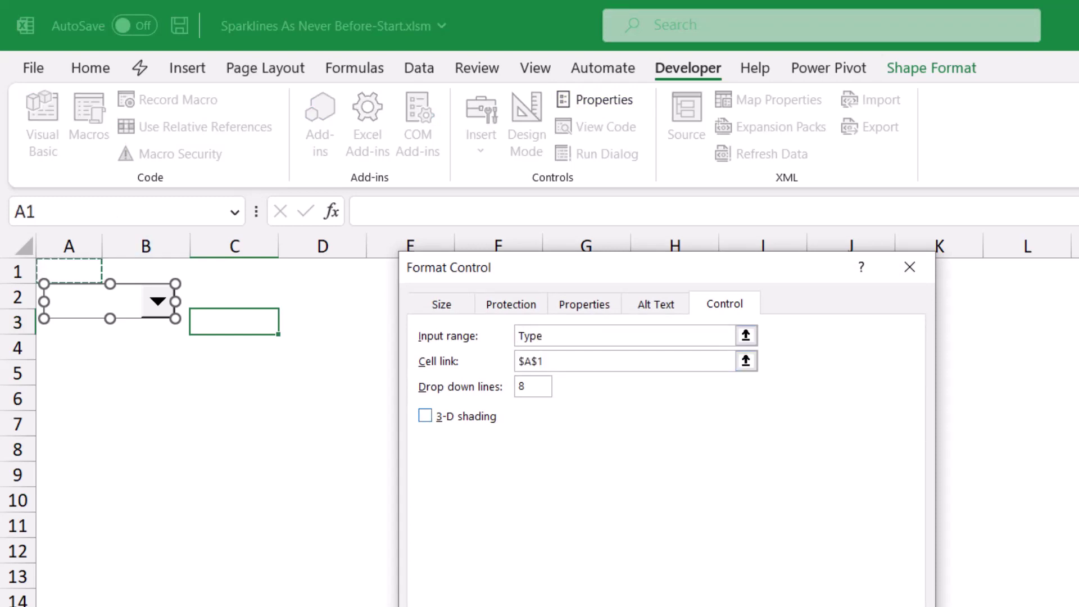
key(Return)
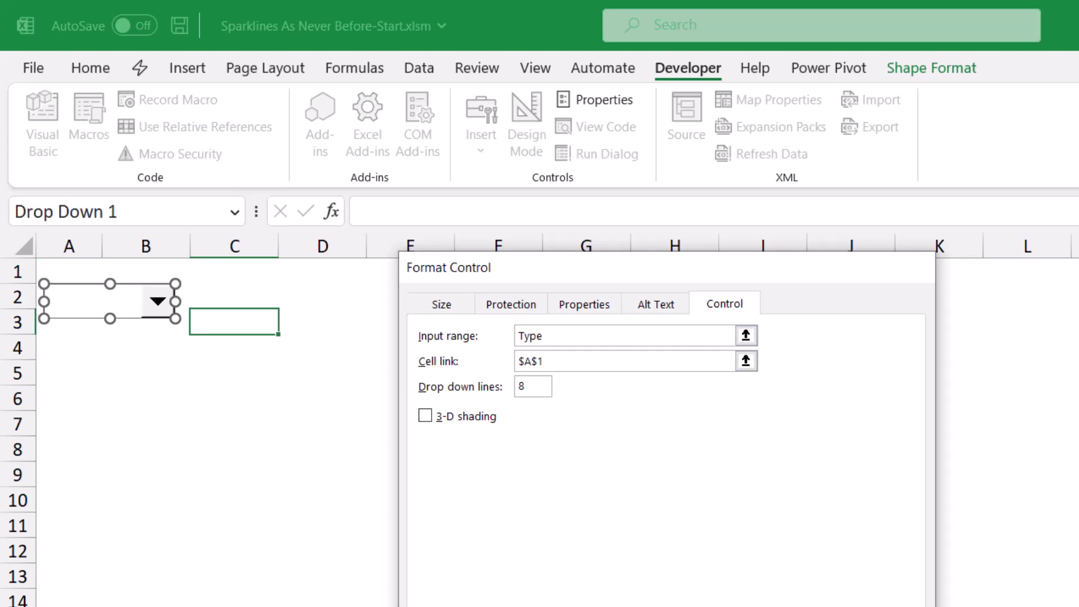
key(Return)
click(145, 348)
Test the combo box by choosing Nissan and then Honda
click(158, 301)
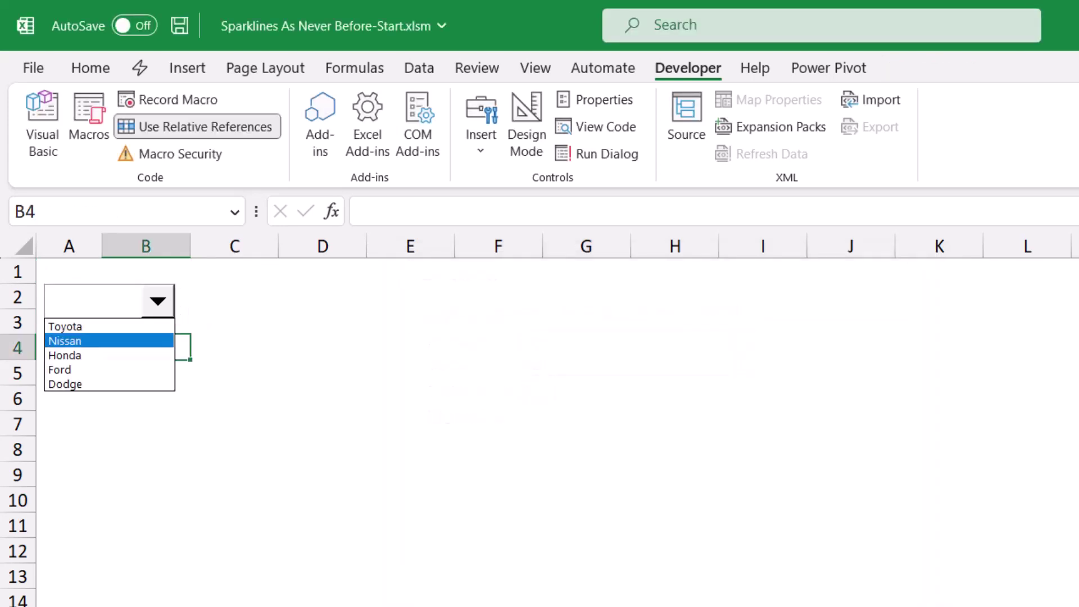
click(109, 341)
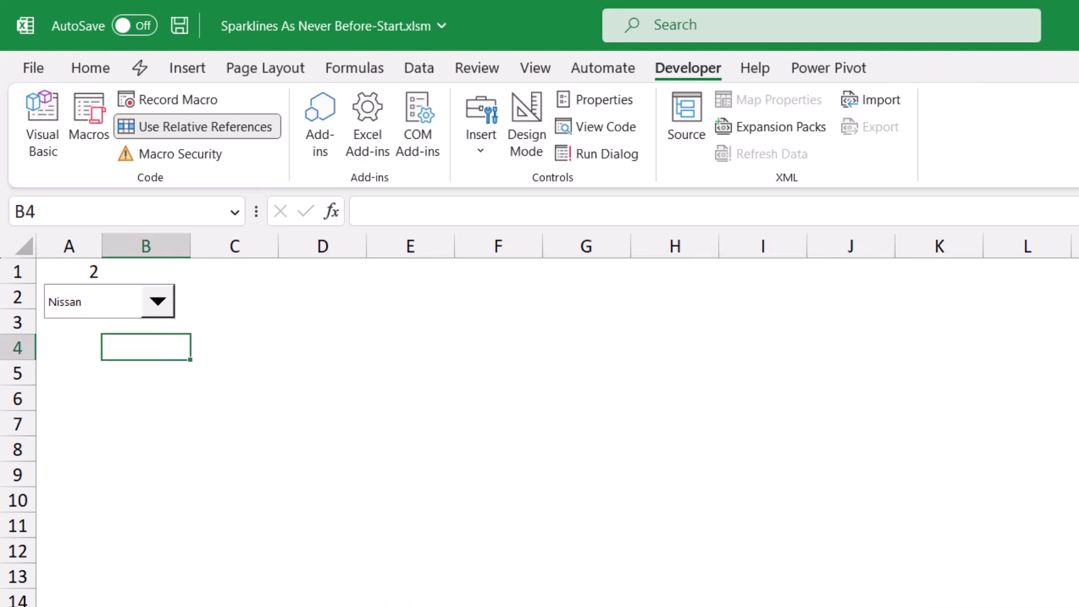
click(158, 300)
click(109, 354)
Enter =CHOOSE(Dashboard!$A$1,"Toyota","Nissan","Honda","Ford","Dodge") in cell B1
click(146, 271)
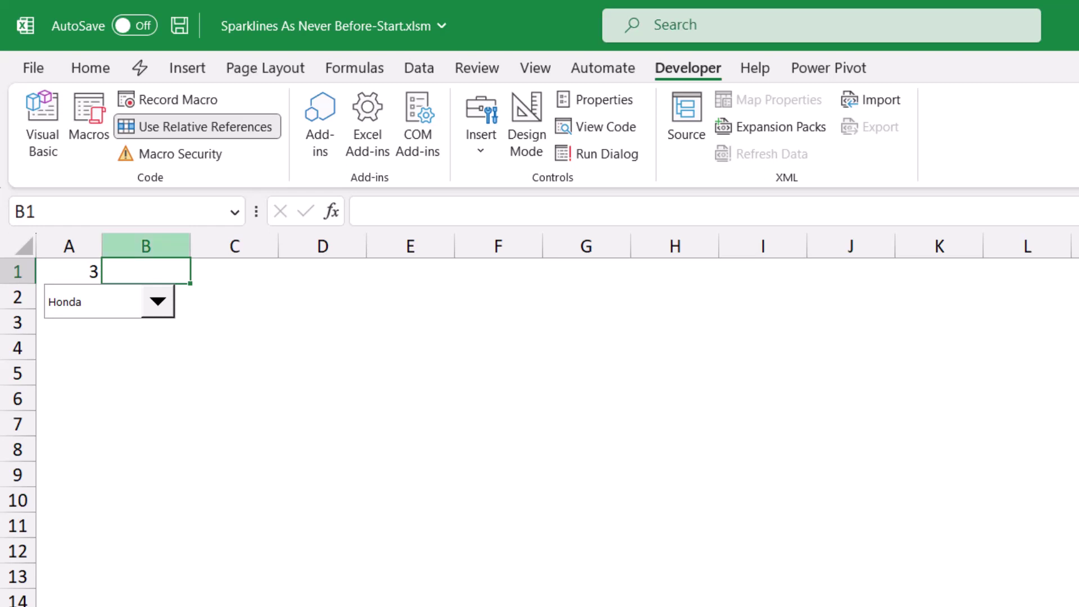
text(=)
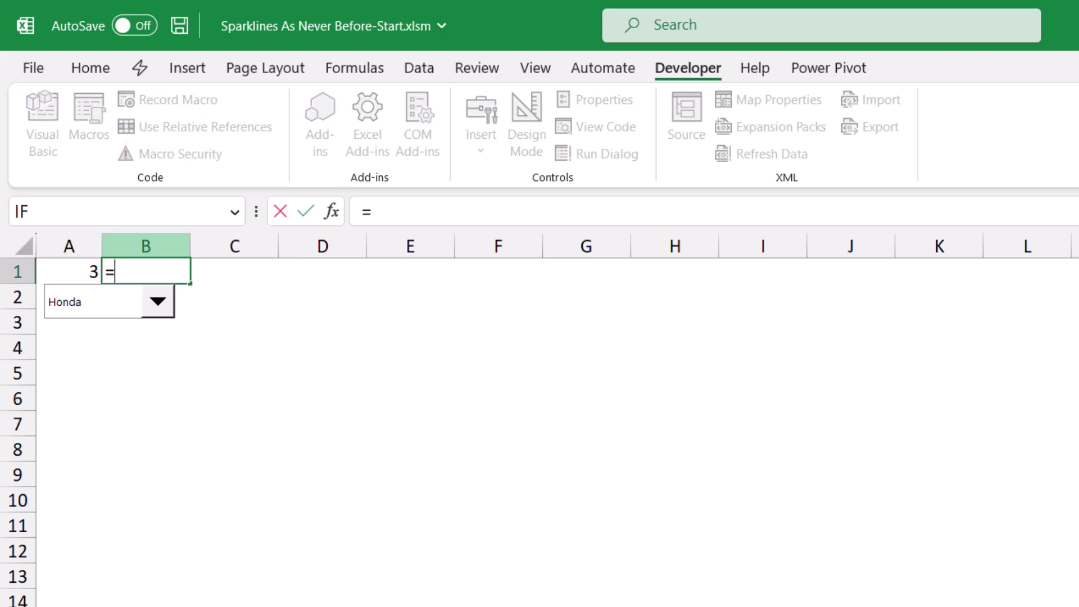
key(ctrl+v)
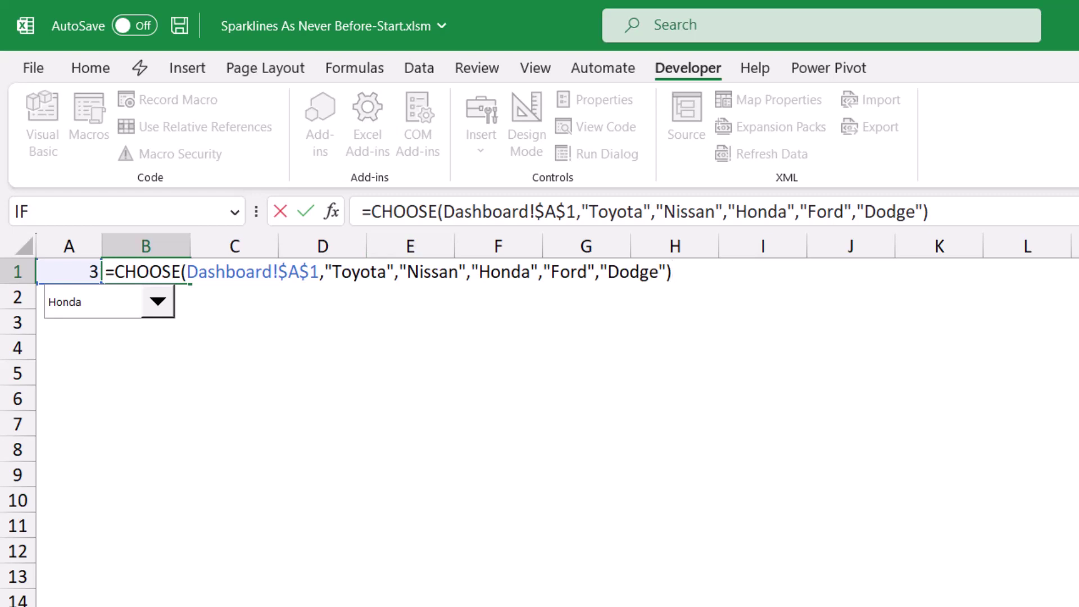
key(Return)
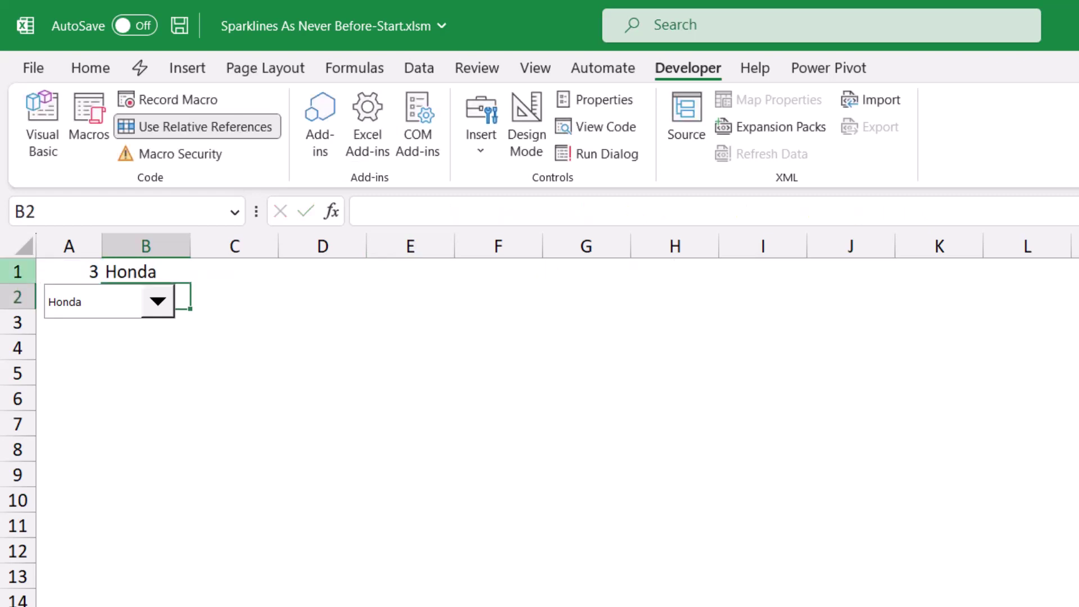
Choose Dodge in the combo box and move the control up so it covers cells A1 and B1
click(158, 301)
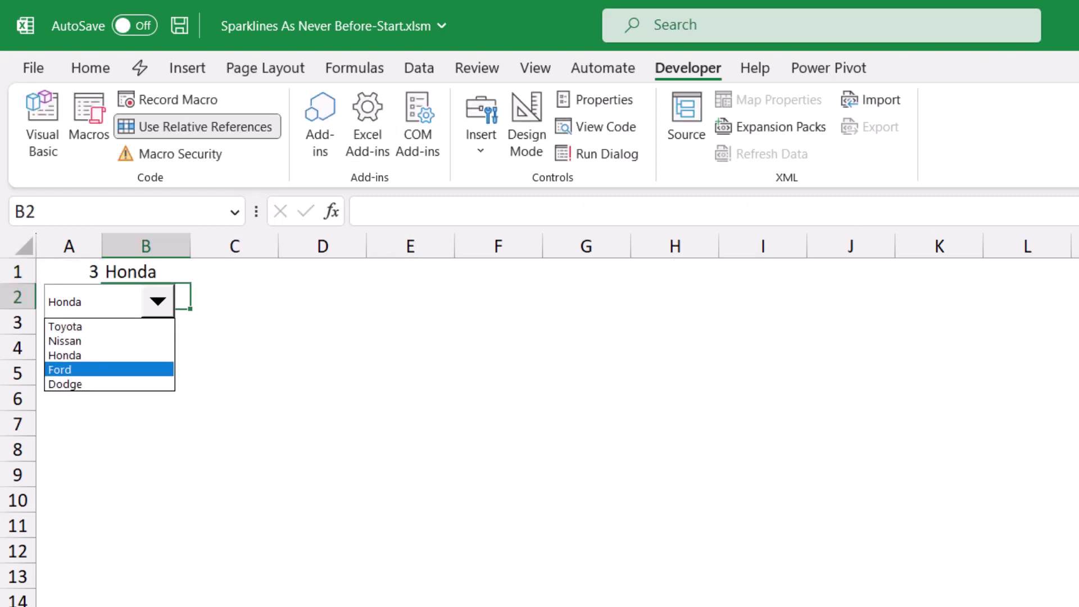
key(Return)
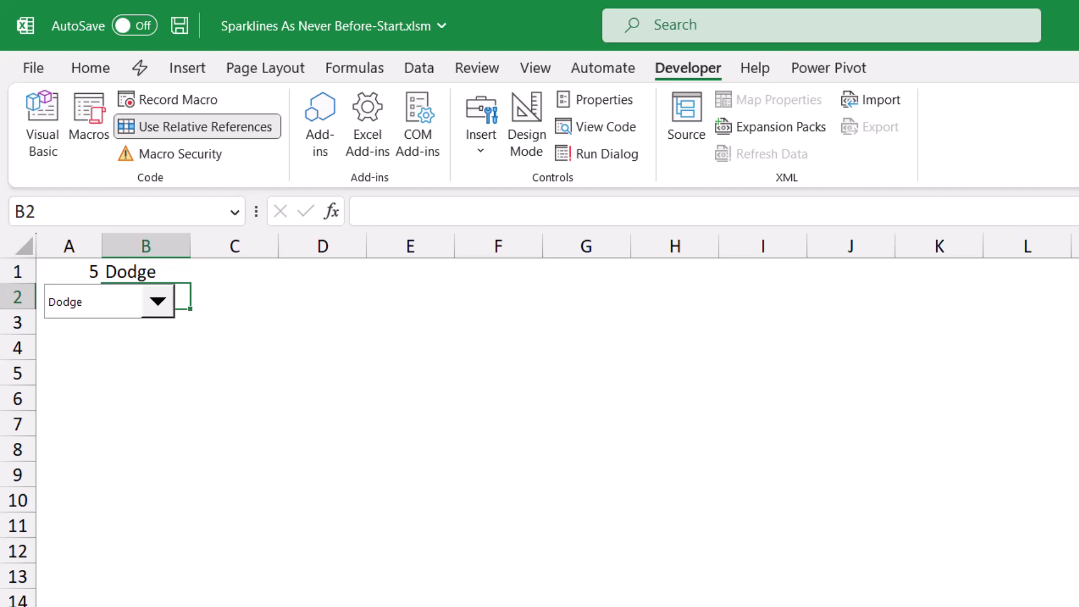
right_click(110, 301)
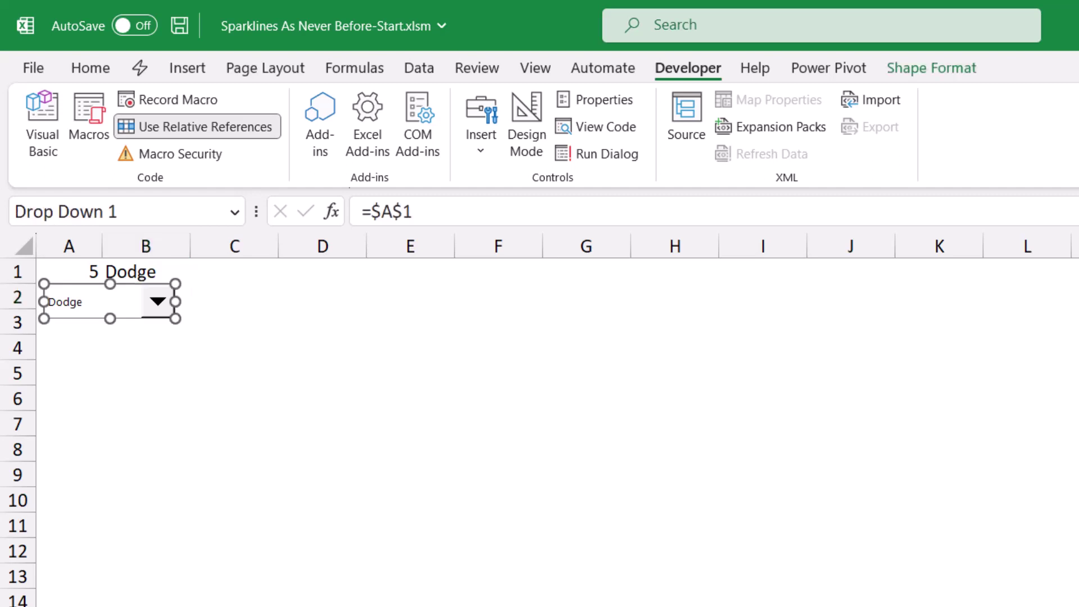
drag(110, 301, 105, 277)
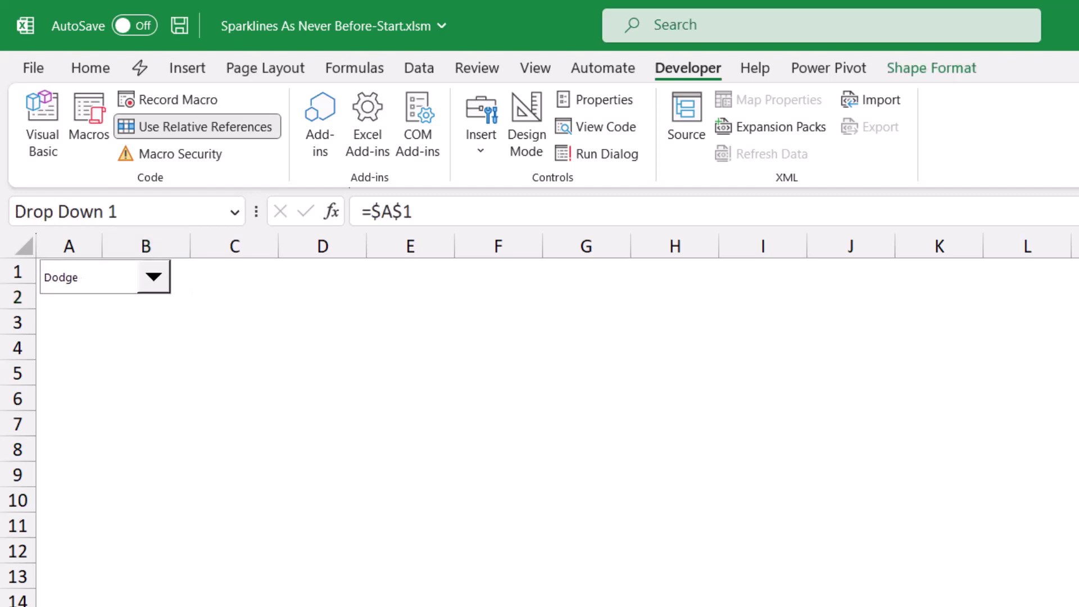
click(146, 346)
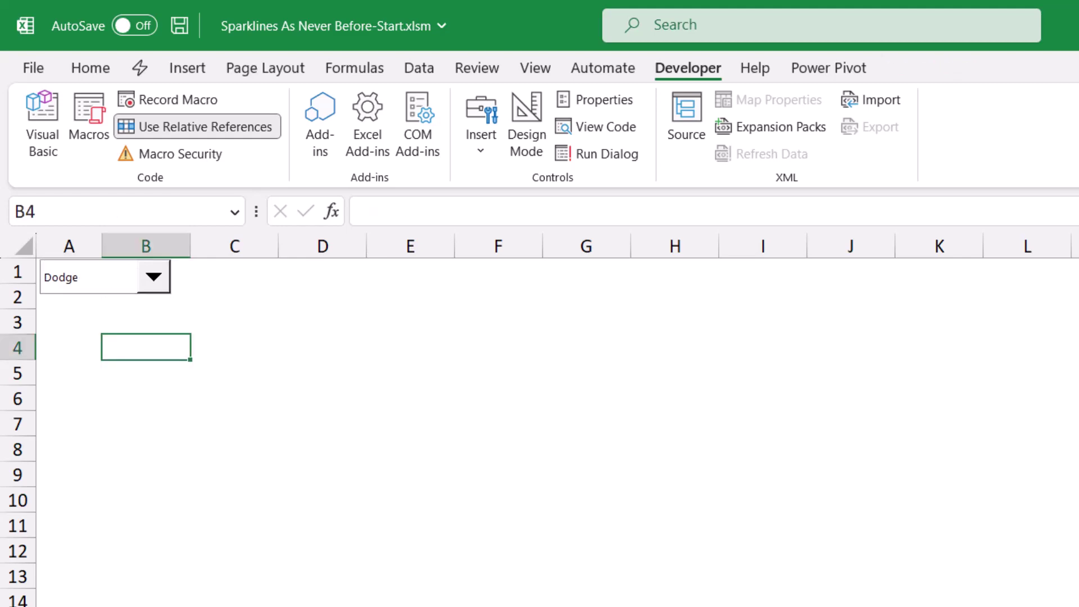
Copy the Toyota sparkline cell O3 on the Combo sheet
click(272, 579)
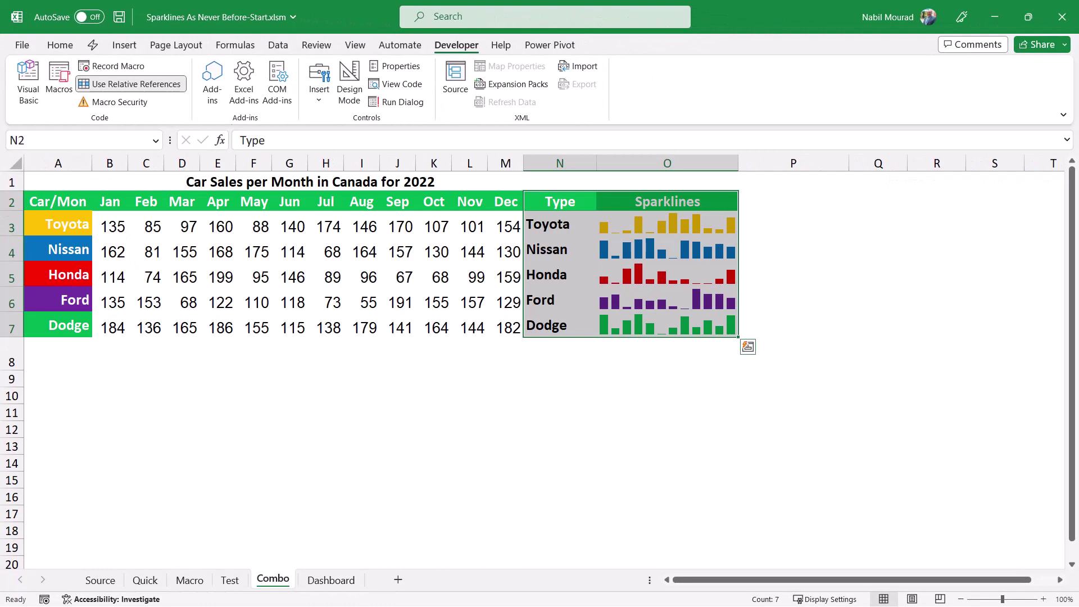
click(666, 223)
key(ctrl+c)
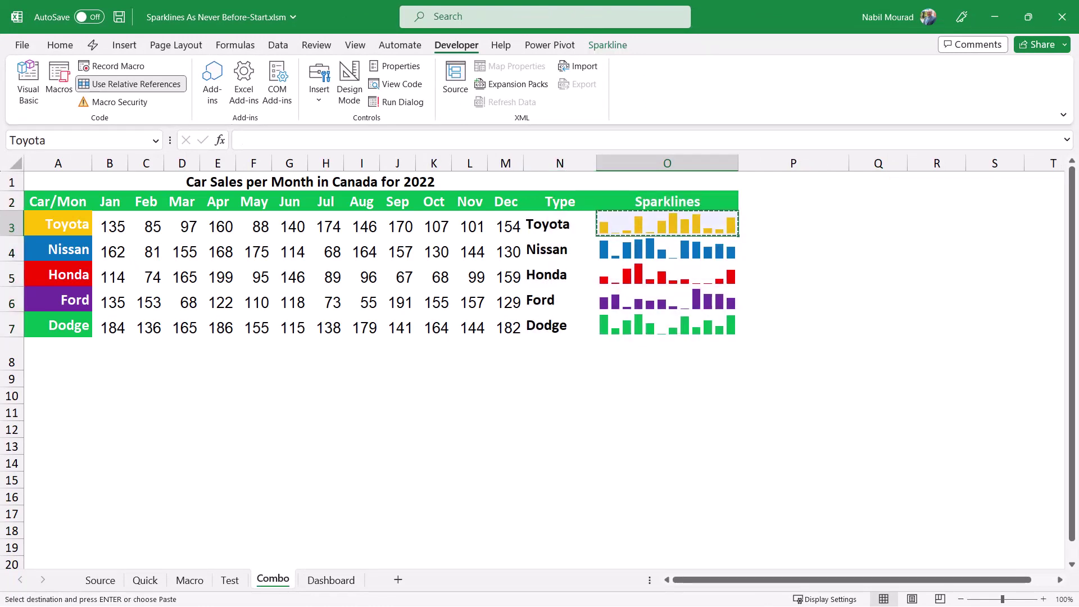
Paste the sparkline at C3 on the Dashboard sheet as a linked picture and enlarge it to cover about columns C to H, rows 3 to 6
click(331, 580)
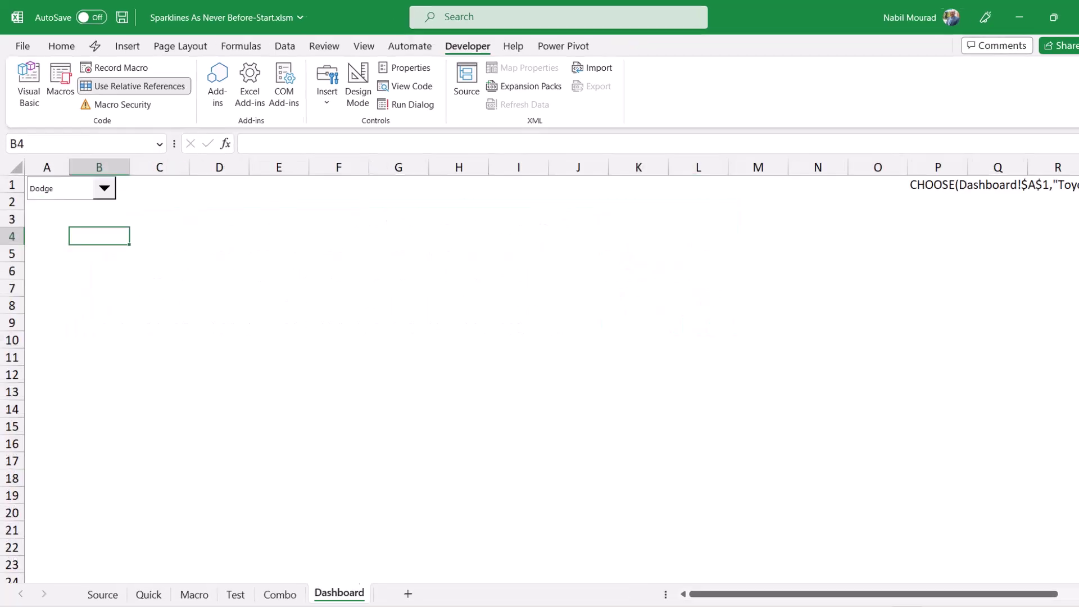
click(155, 214)
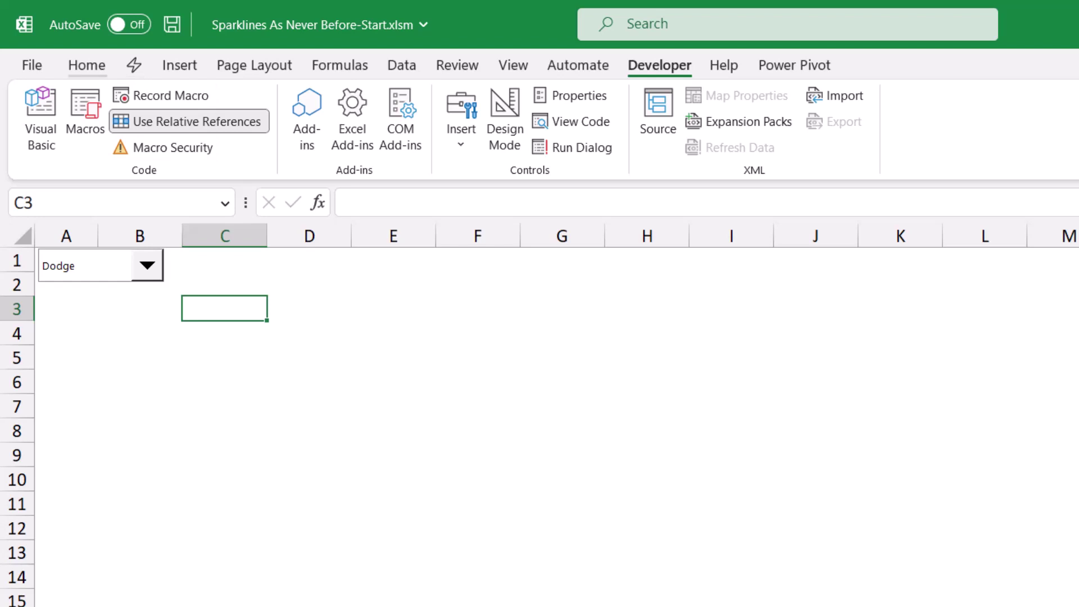
click(86, 64)
click(98, 145)
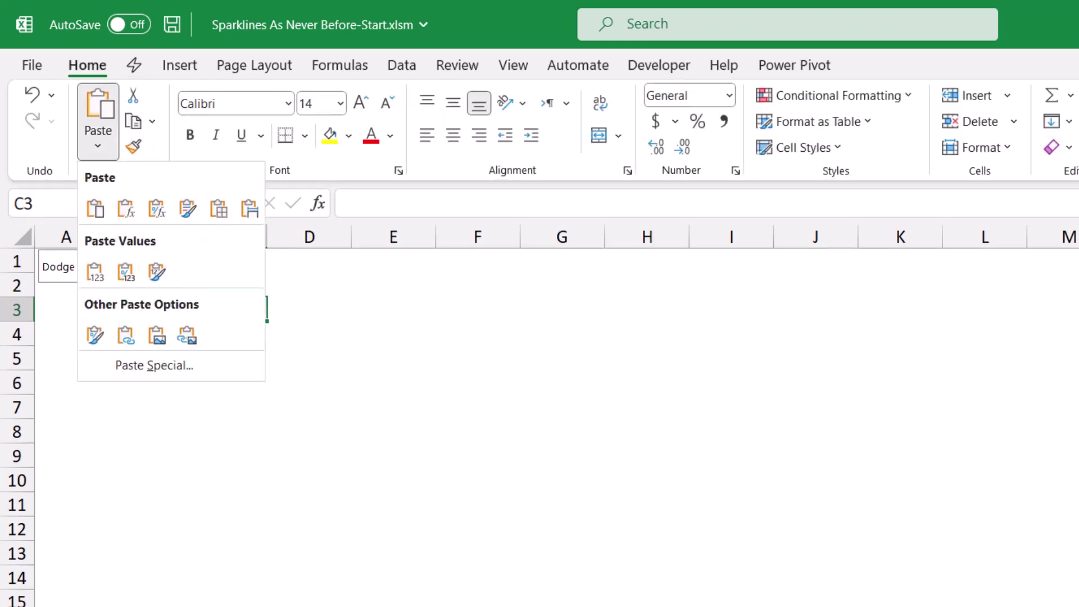
click(187, 335)
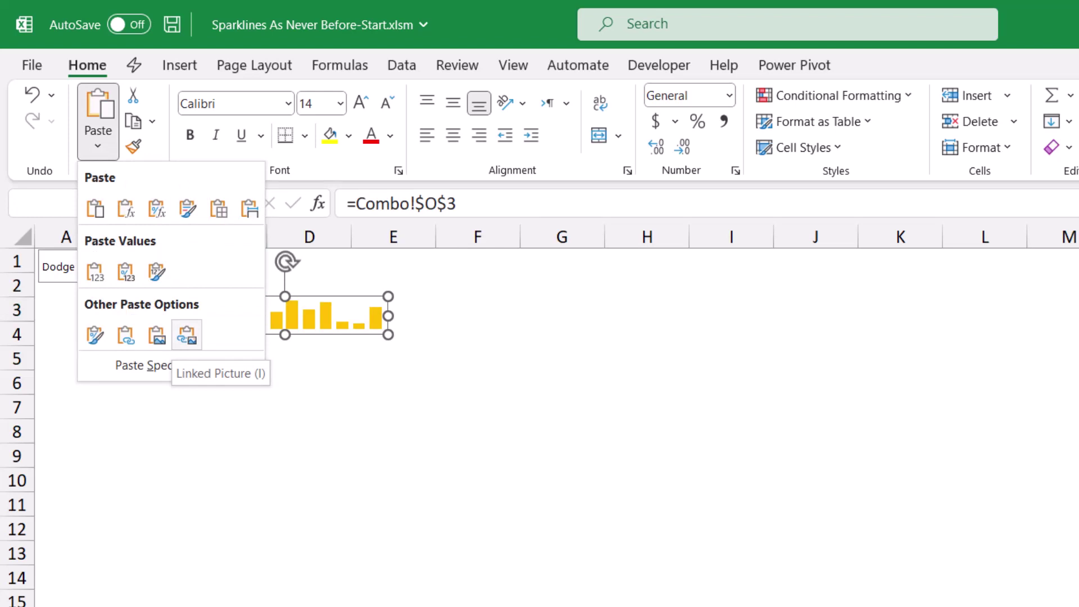
click(186, 334)
mouse_move(285, 315)
mouse_down()
mouse_move(313, 318)
mouse_move(248, 318)
mouse_move(267, 317)
mouse_up()
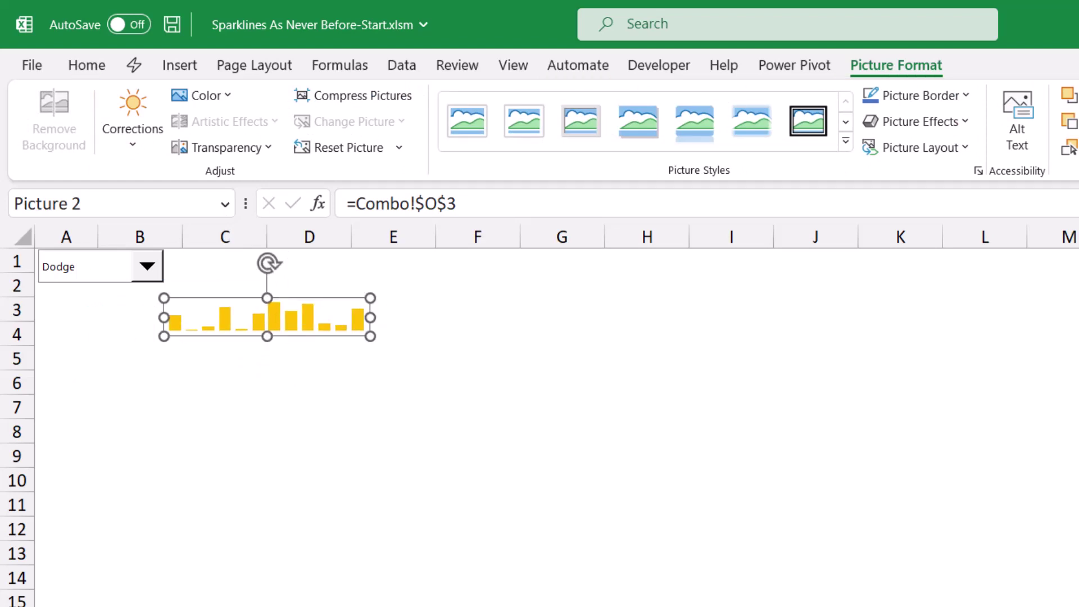
drag(370, 336, 696, 395)
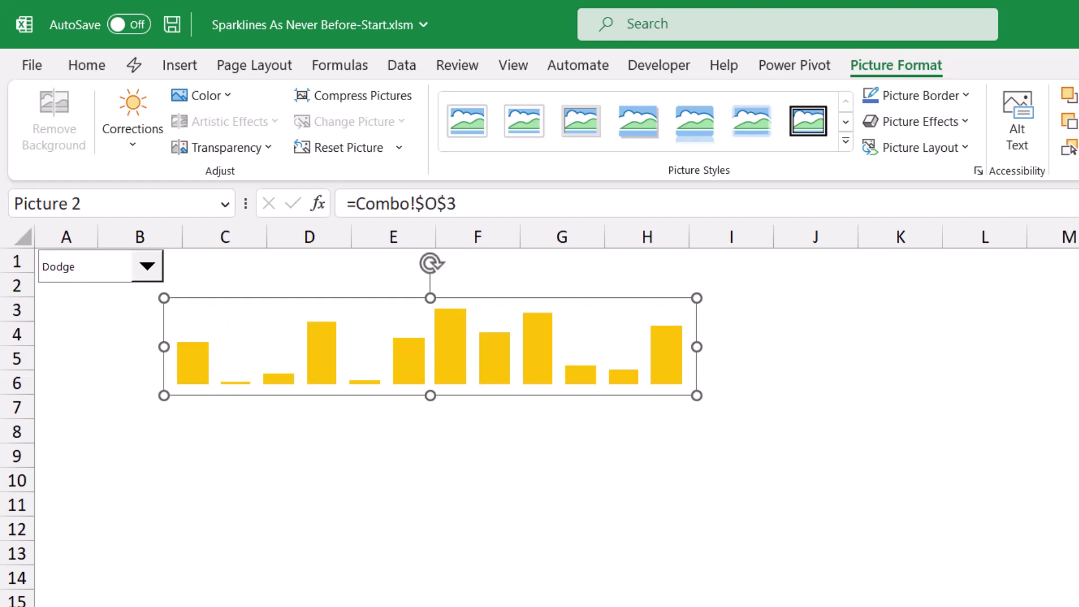
Define a workbook-scoped name Dashboard that refers to =indirect(Dashboard!$B$1)
key(ctrl+alt+F3)
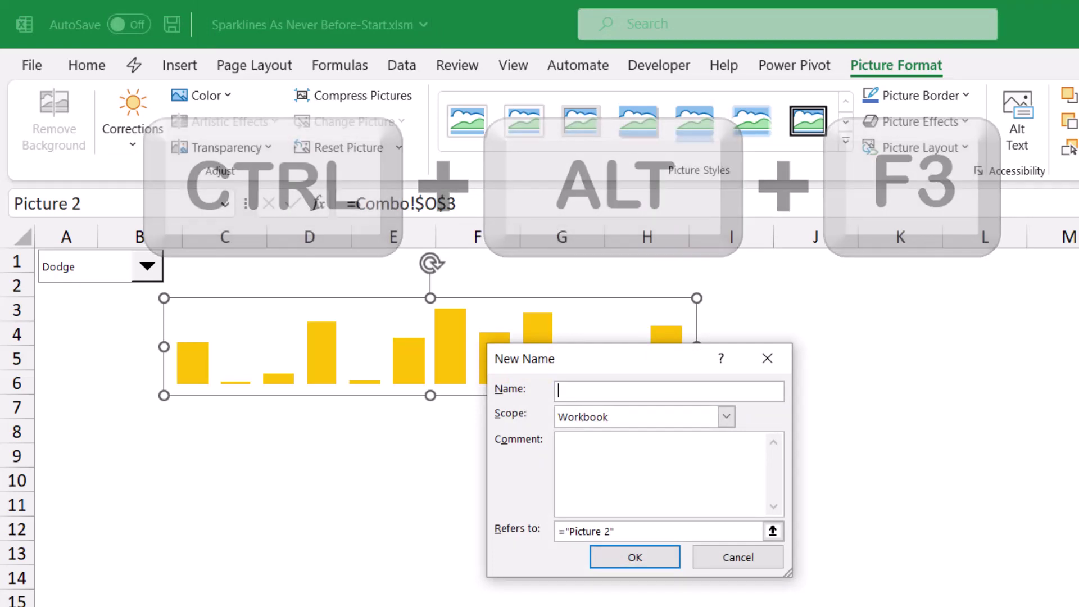
text(dashb)
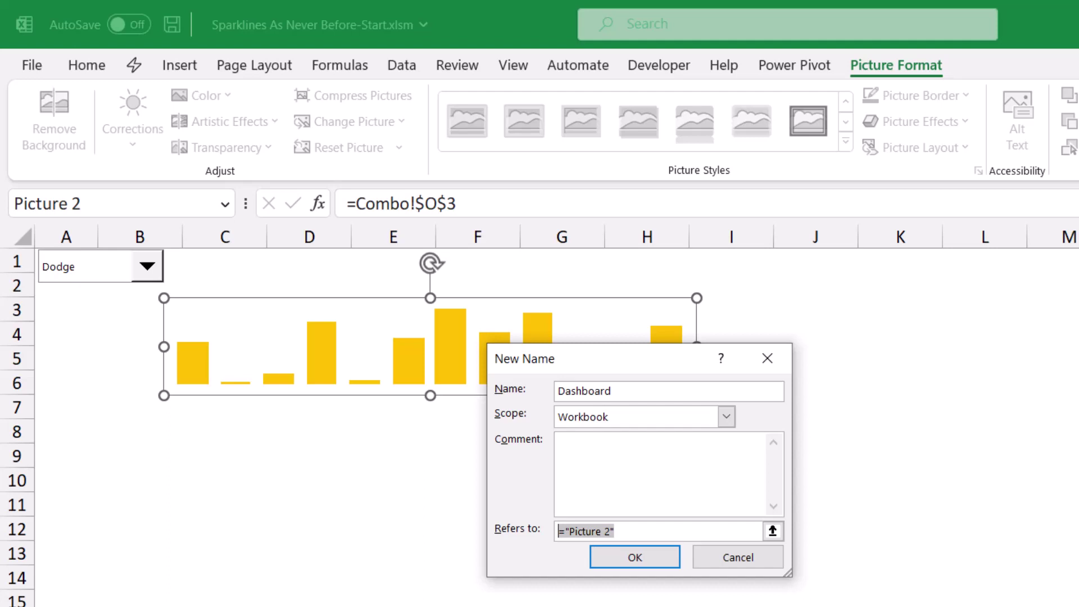
text(=indirect()
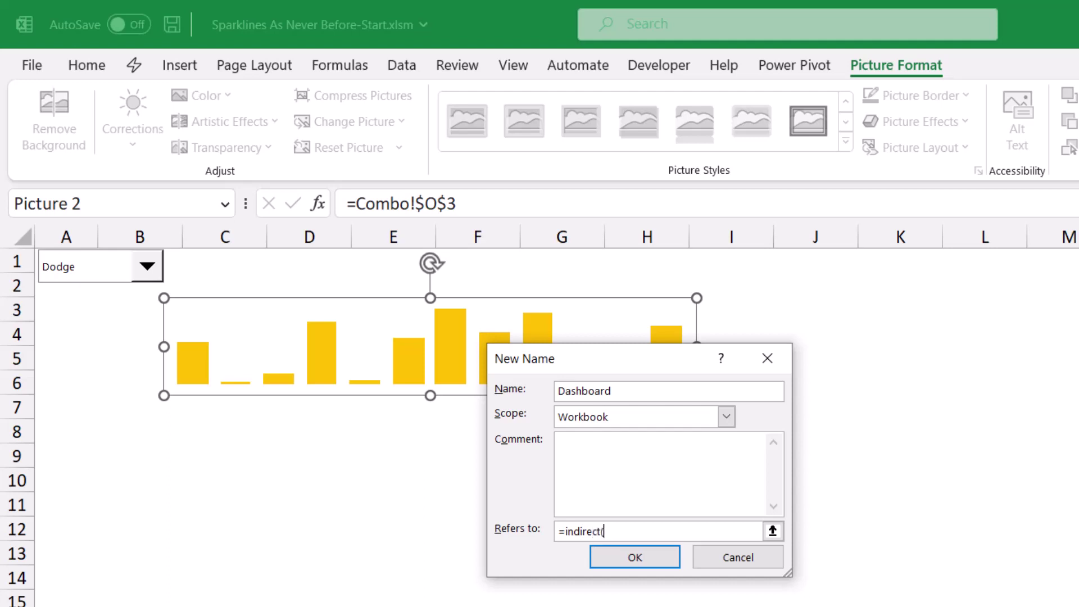
click(172, 264)
text())
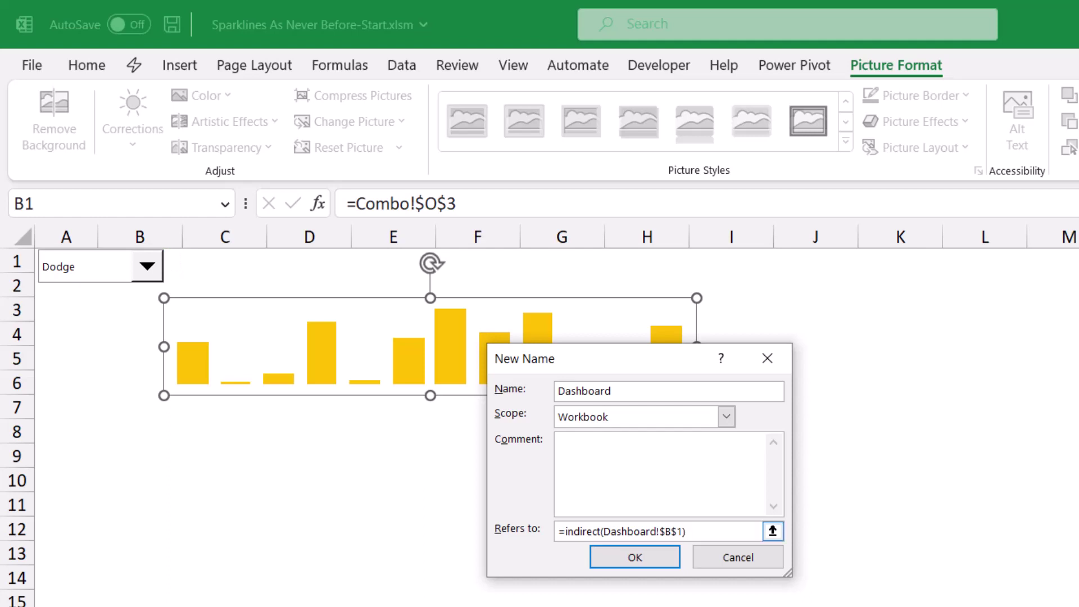
key(Return)
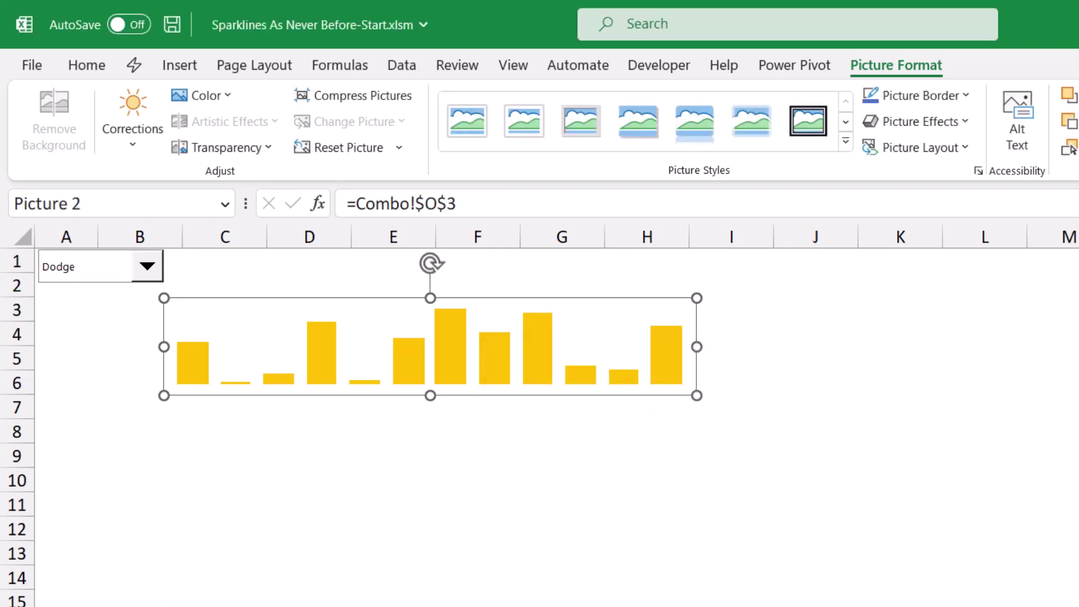
Replace the linked picture's cell reference with =Dashboard and deselect the picture
drag(455, 204, 356, 204)
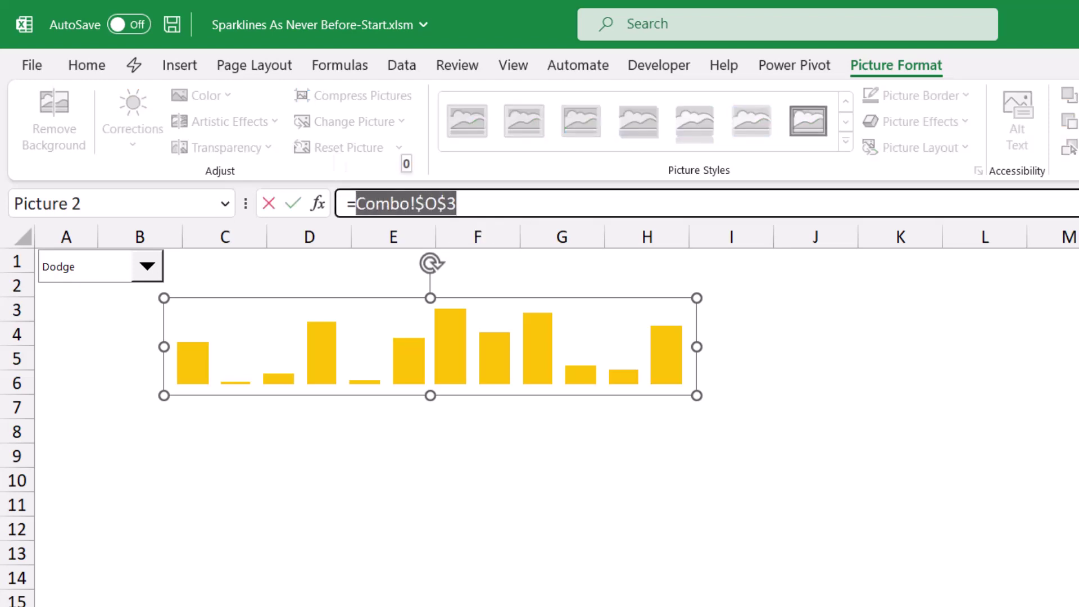
key(BackSpace)
text(das)
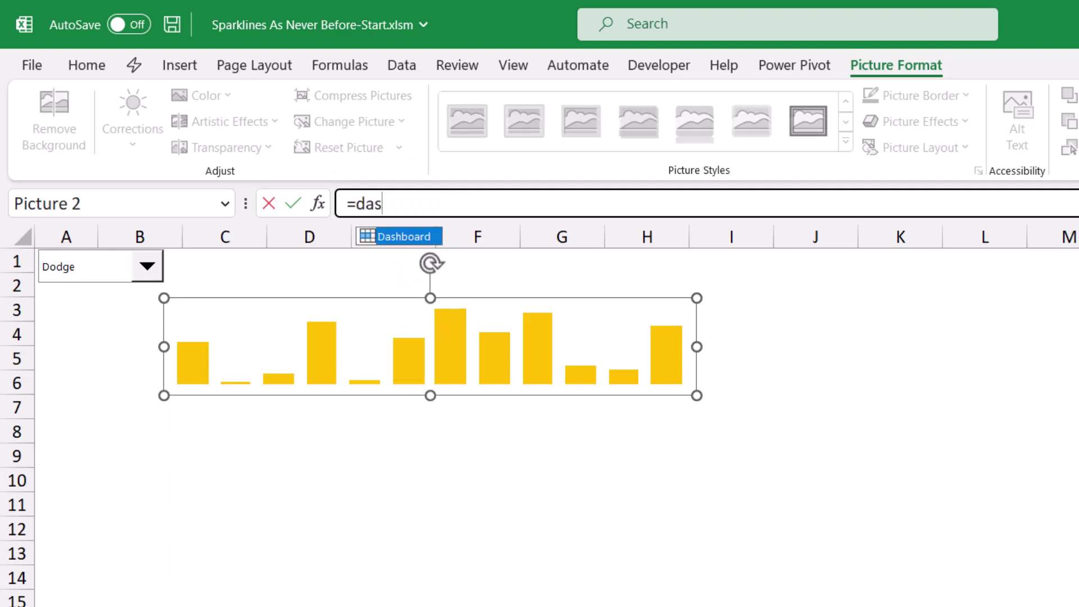
key(Tab)
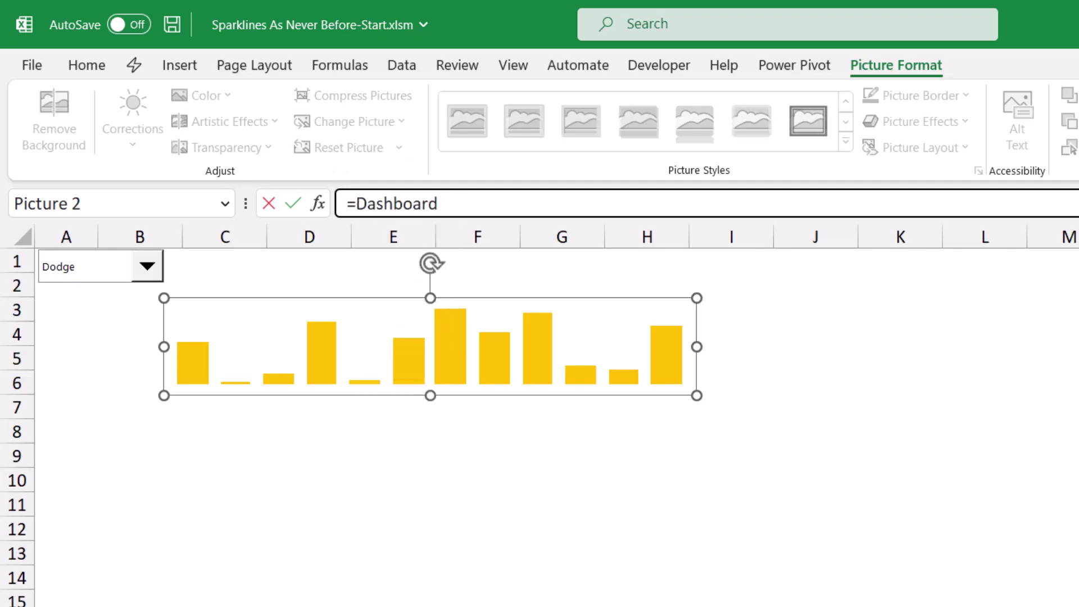
key(Return)
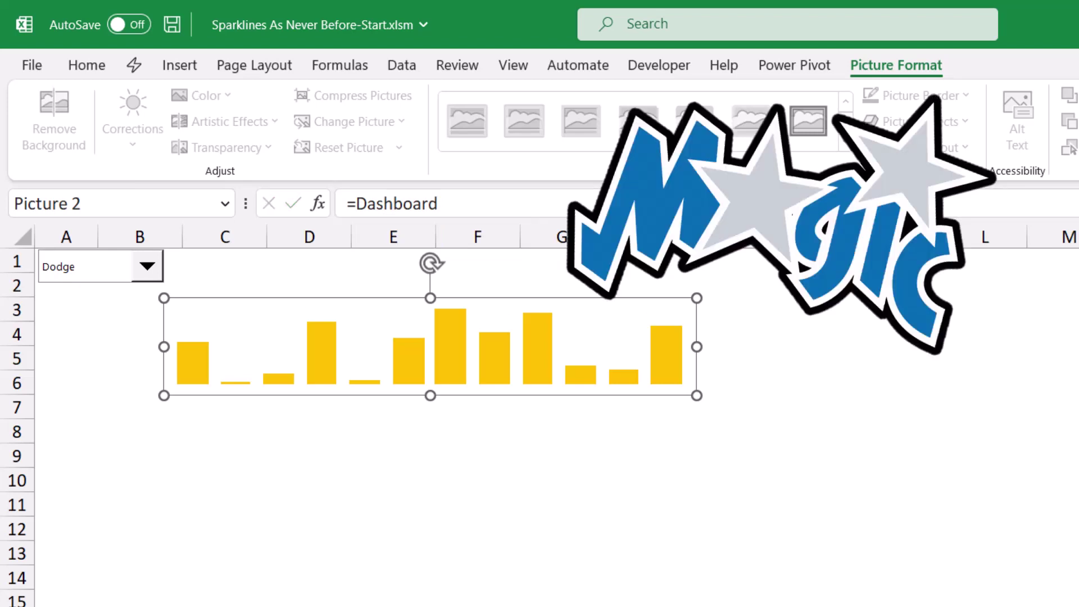
key(Escape)
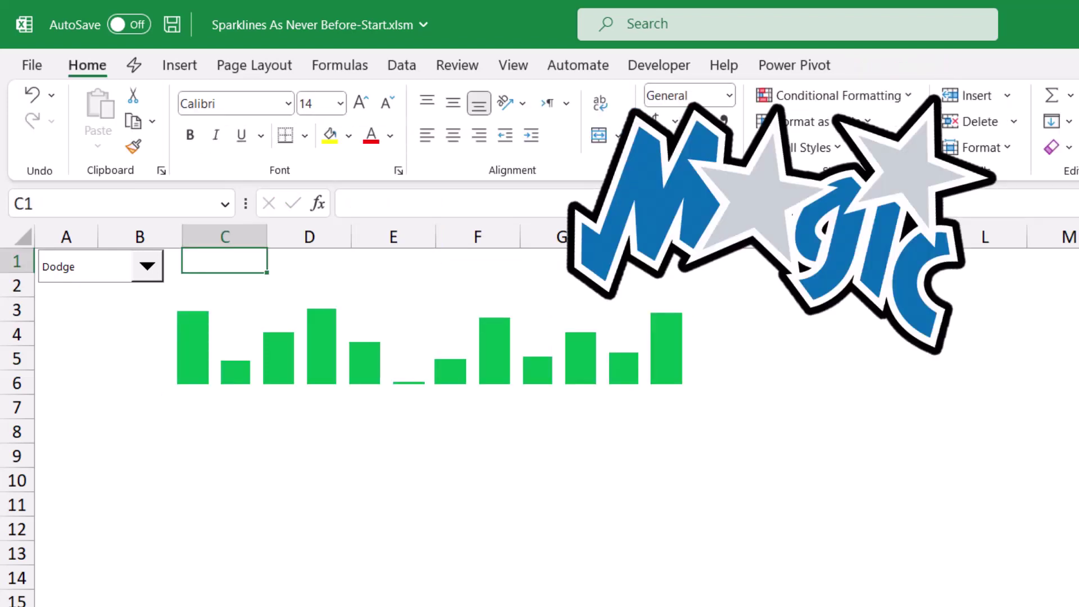
Test the linked sparkline picture by choosing Toyota in the combo box
click(147, 266)
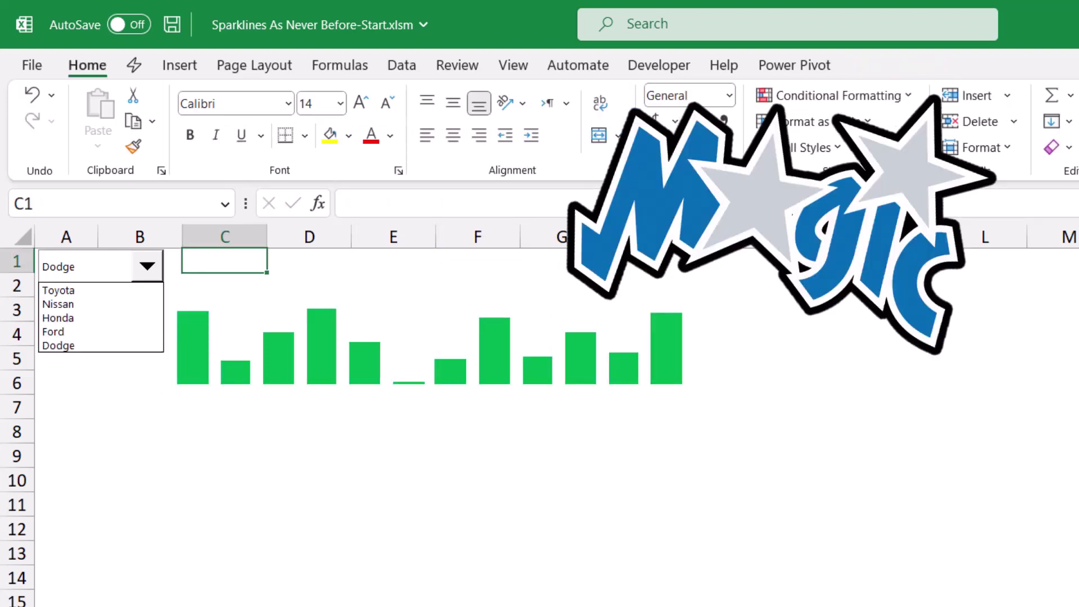
click(85, 289)
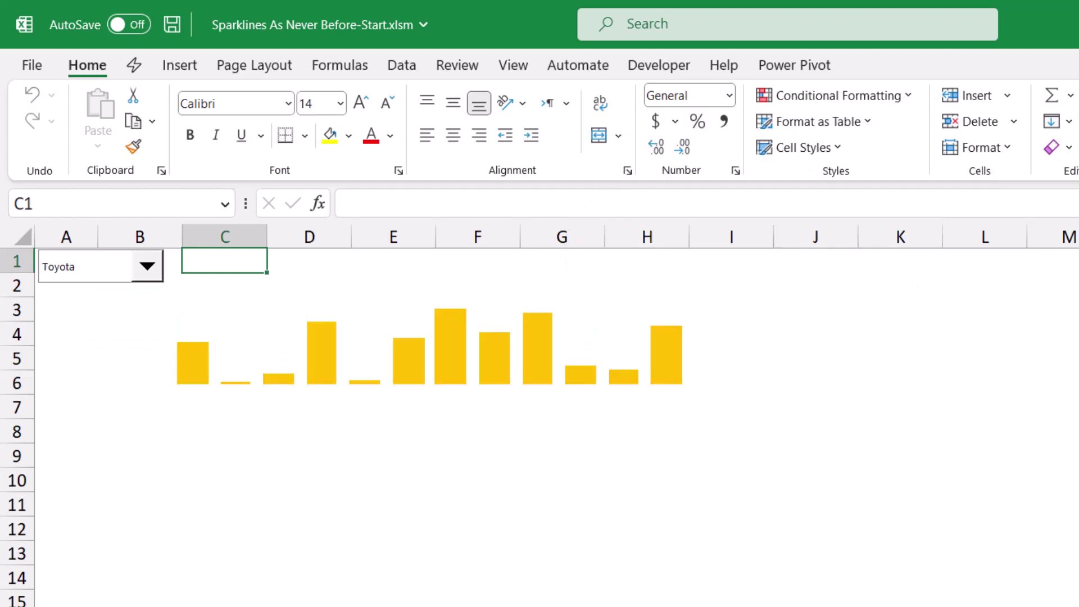
click(147, 265)
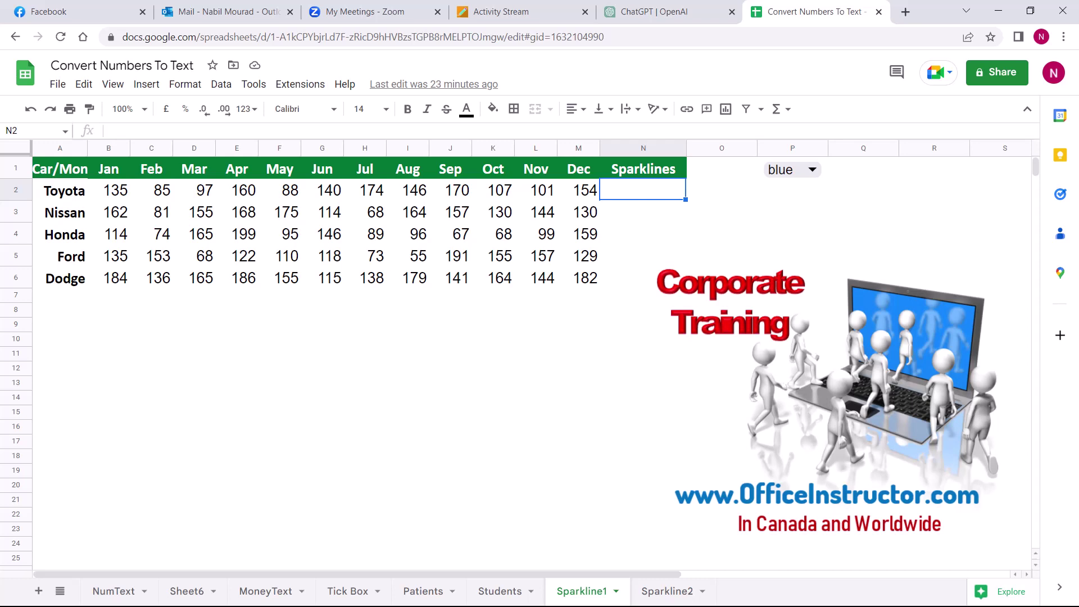
In Google Sheets, enter =SPARKLINE(B2:M2) in cell N2 of the Sparkline1 sheet and fill it down to N6
text(=SPARKLINE()
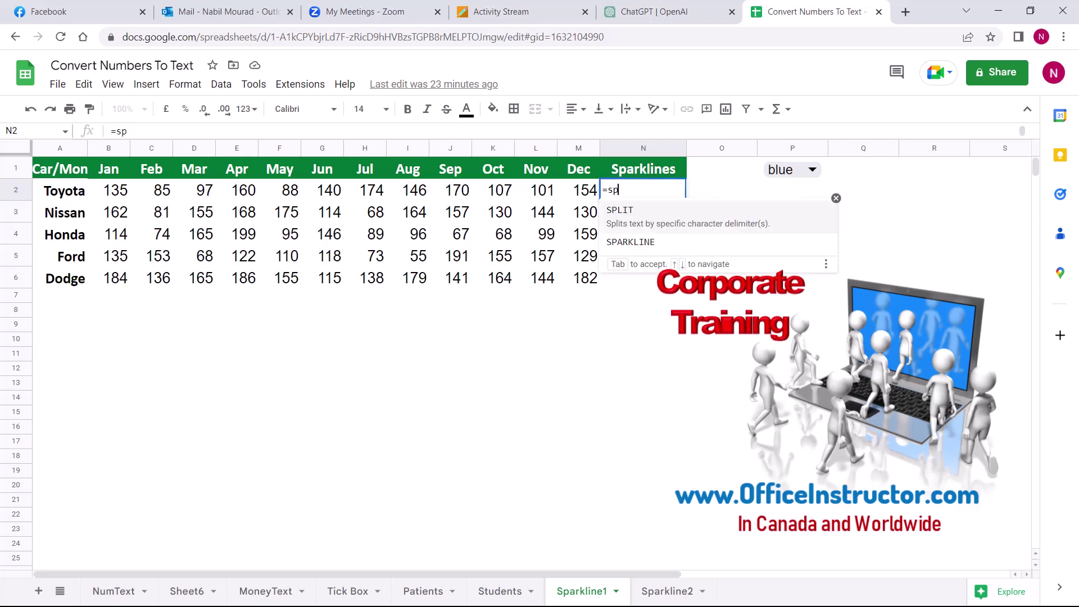
drag(112, 190, 578, 190)
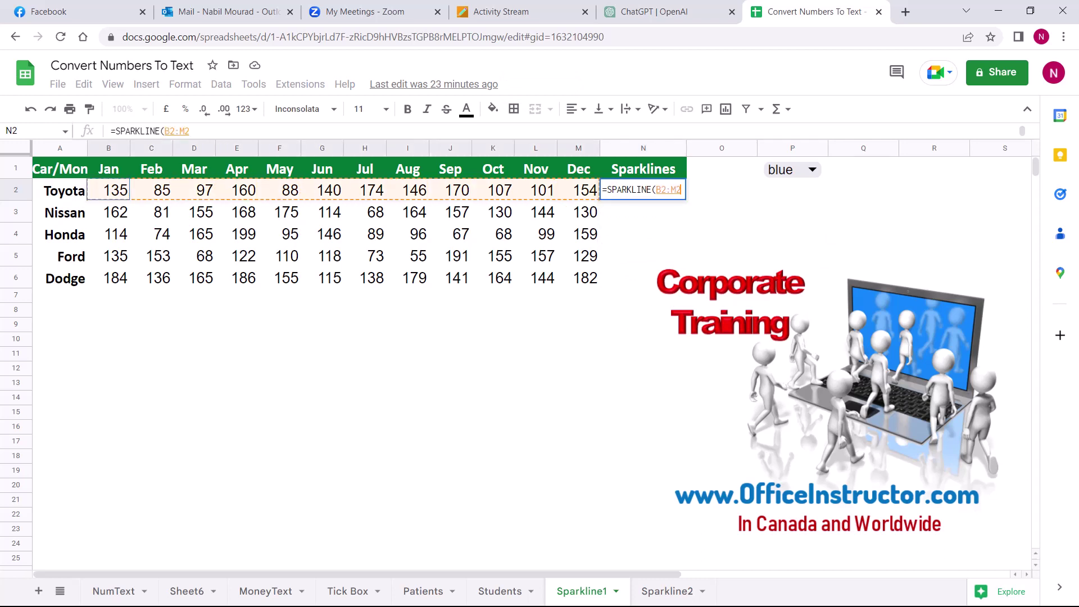
text())
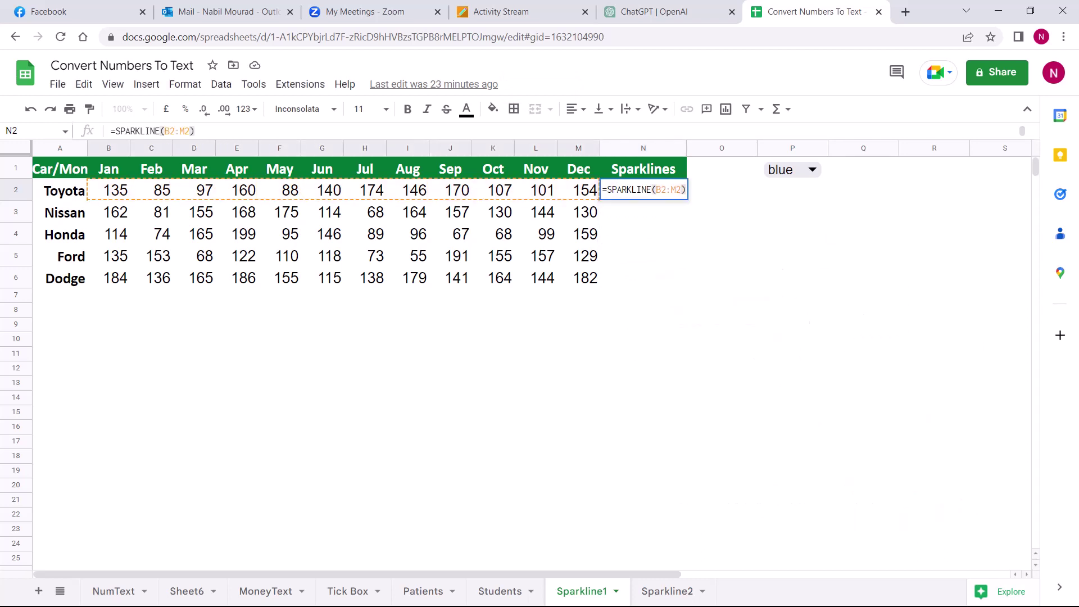
key(Return)
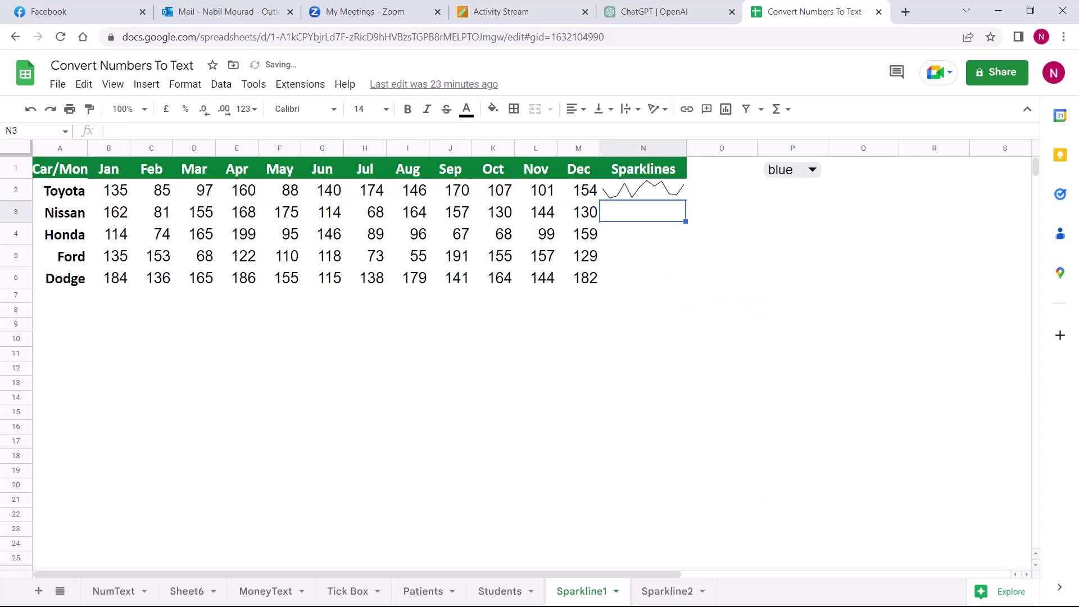
click(642, 190)
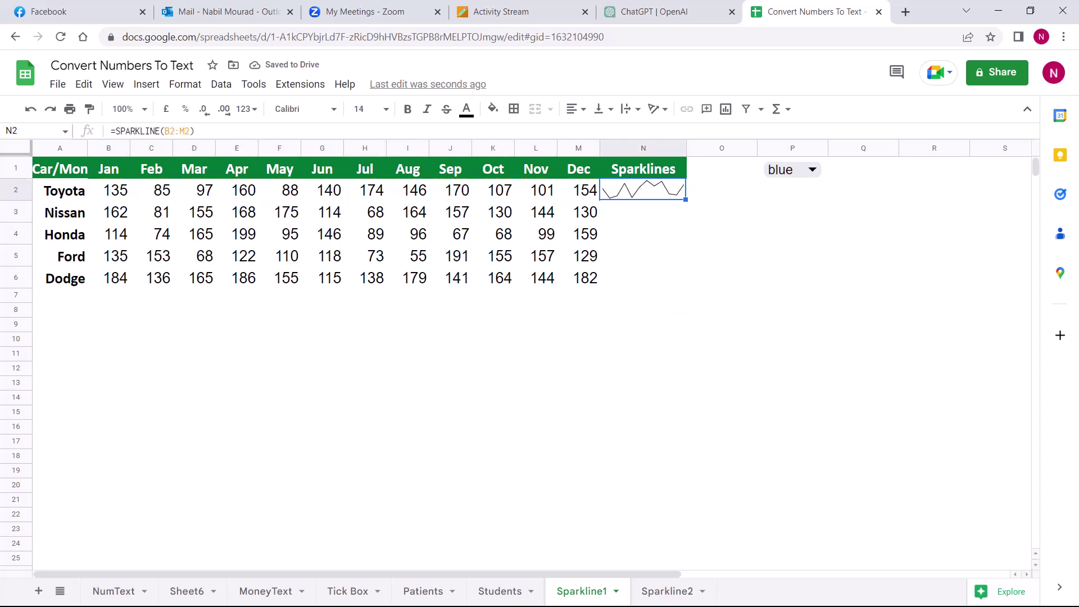
drag(685, 200, 686, 287)
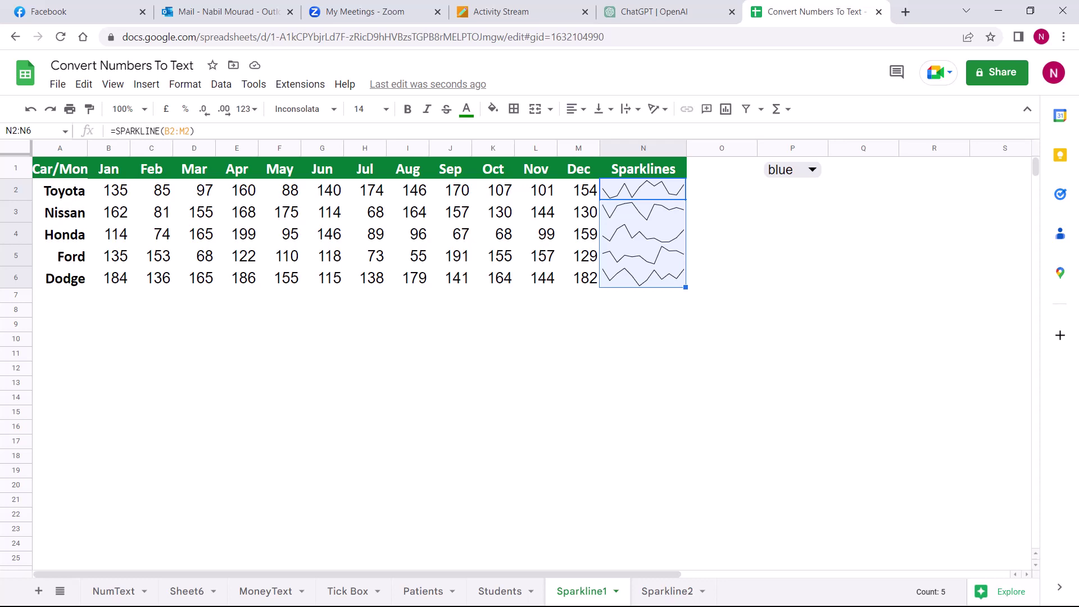
Change the formula in N2 to =SPARKLINE(B2:M2,{"Charttype","Column";"Color","Blue"})
key(F2)
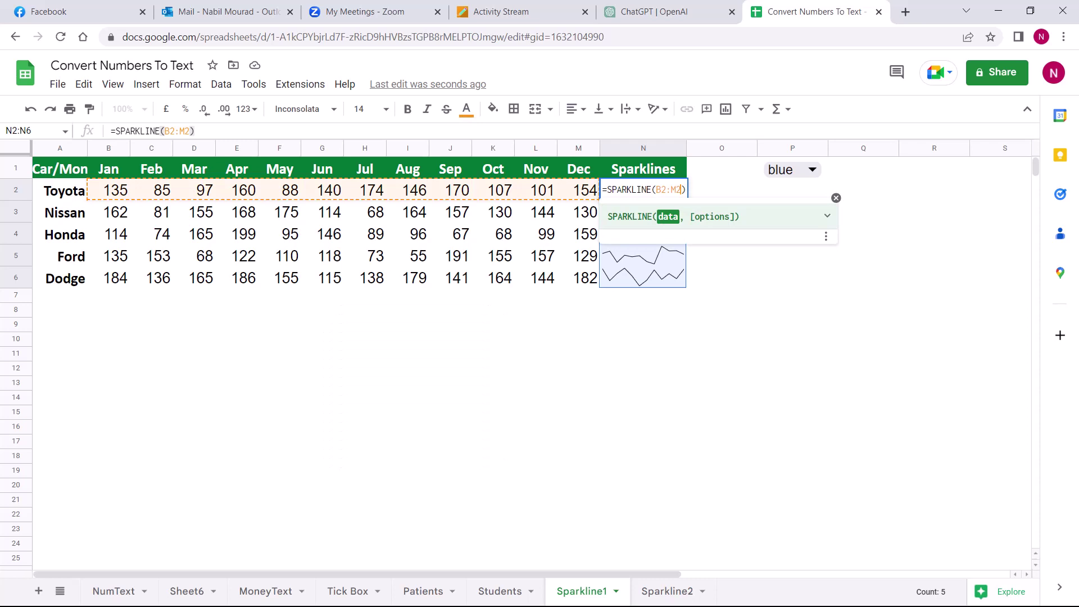
key(Left)
text(,{)
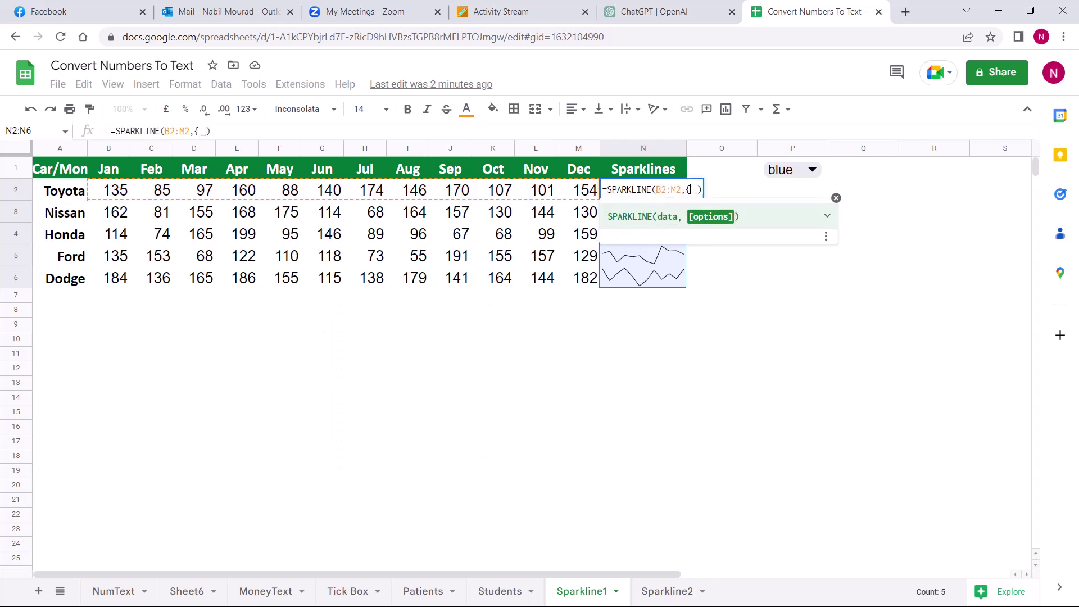
text("Charttype",)
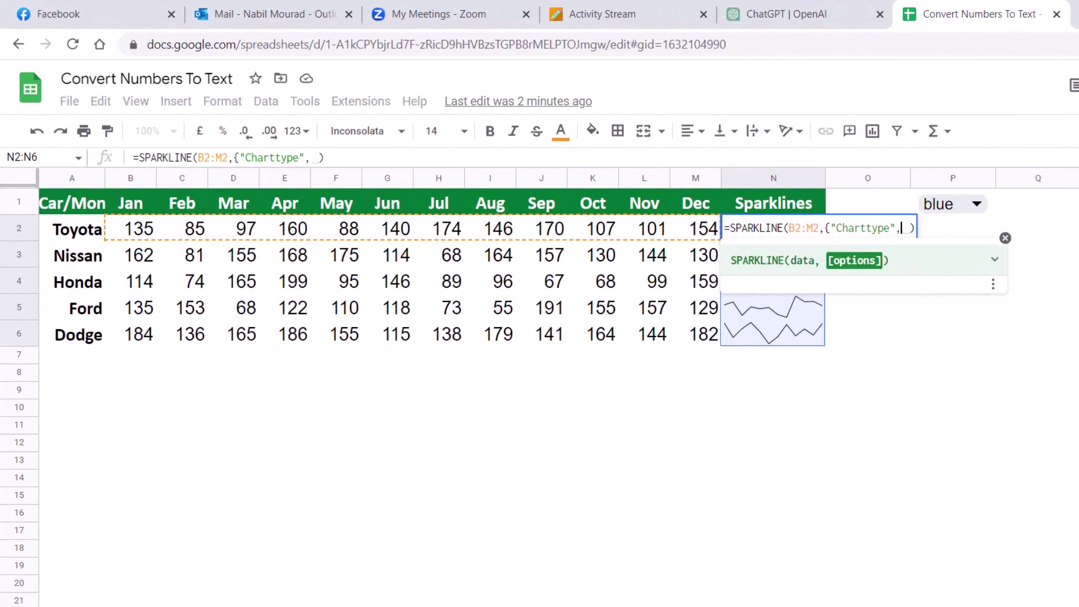
key(BackSpace)
text("Column")
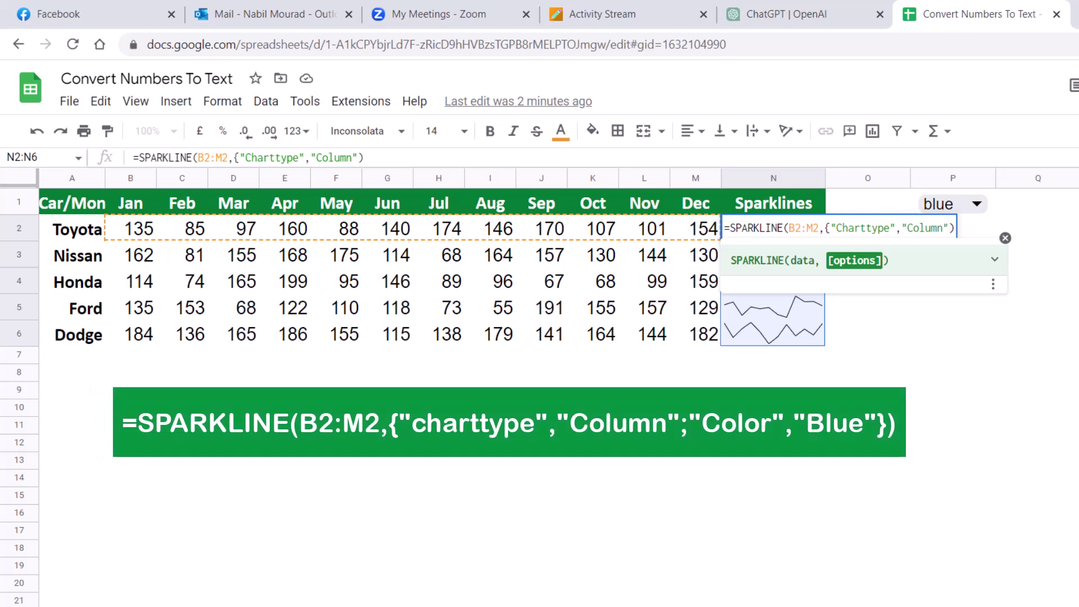
text(; )
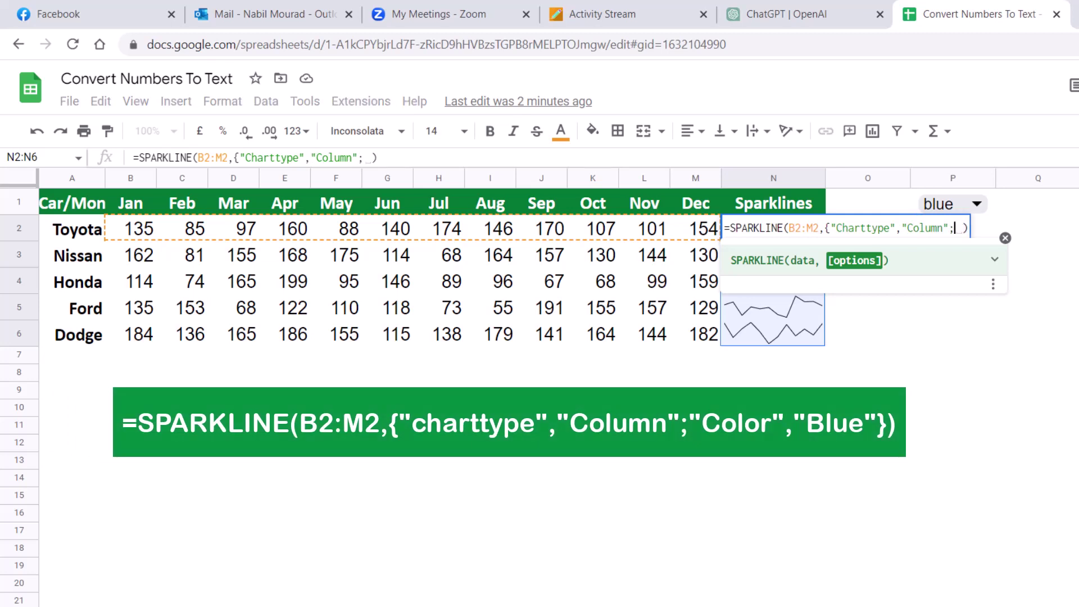
text("Color",)
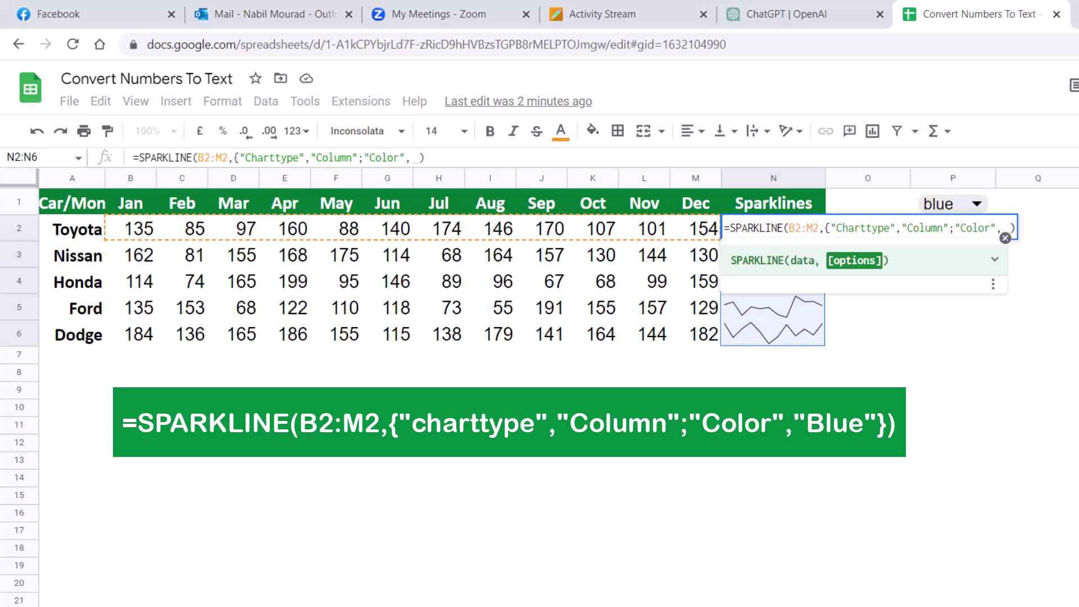
text(')
text(Blue"})
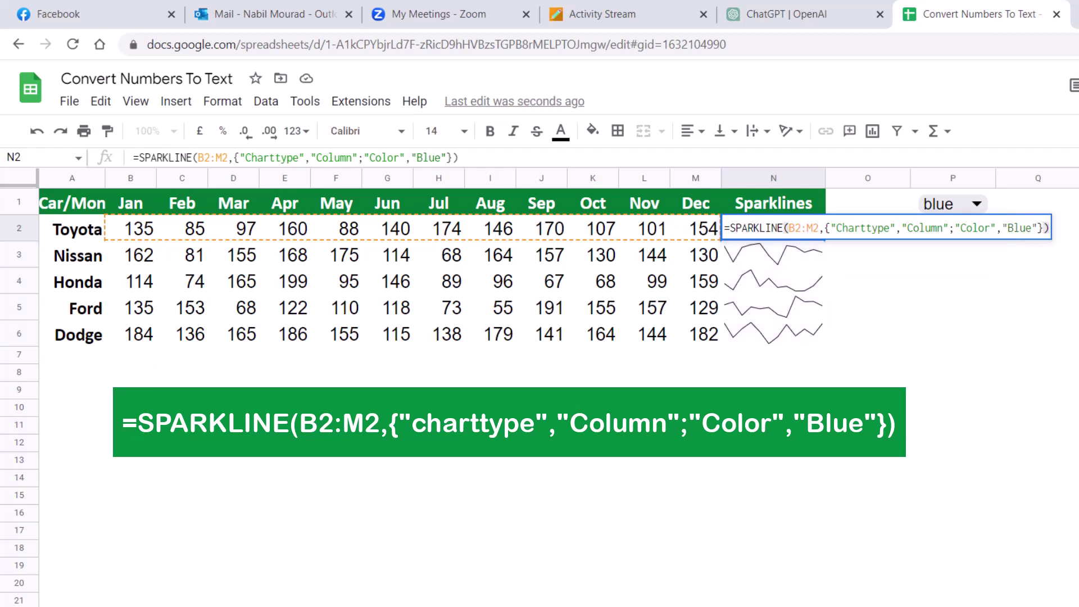
key(Return)
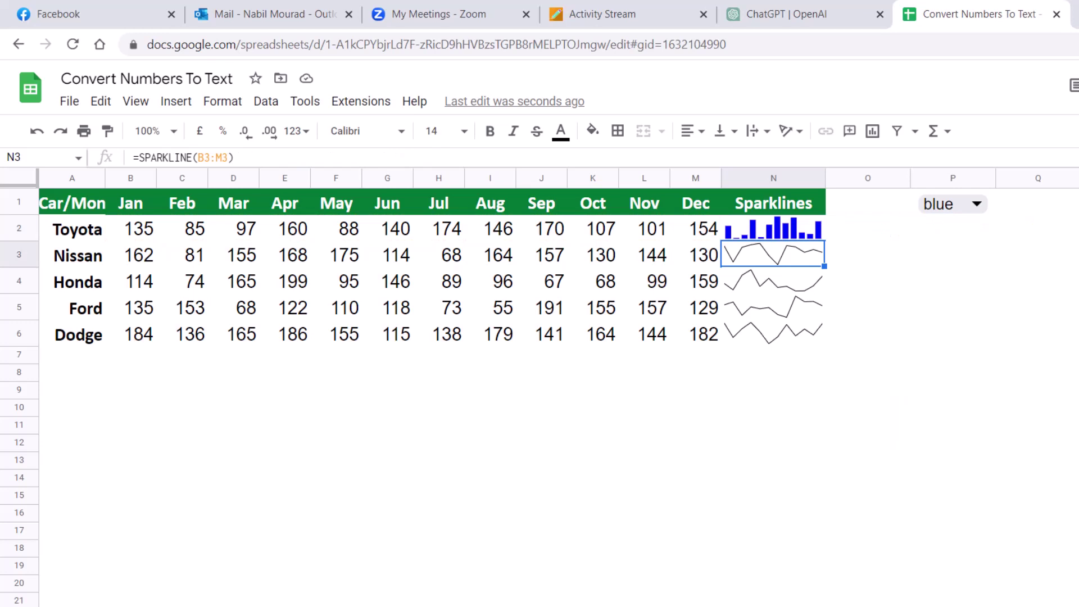
Fill the blue column sparkline formula from cell N2 down to N6
click(772, 228)
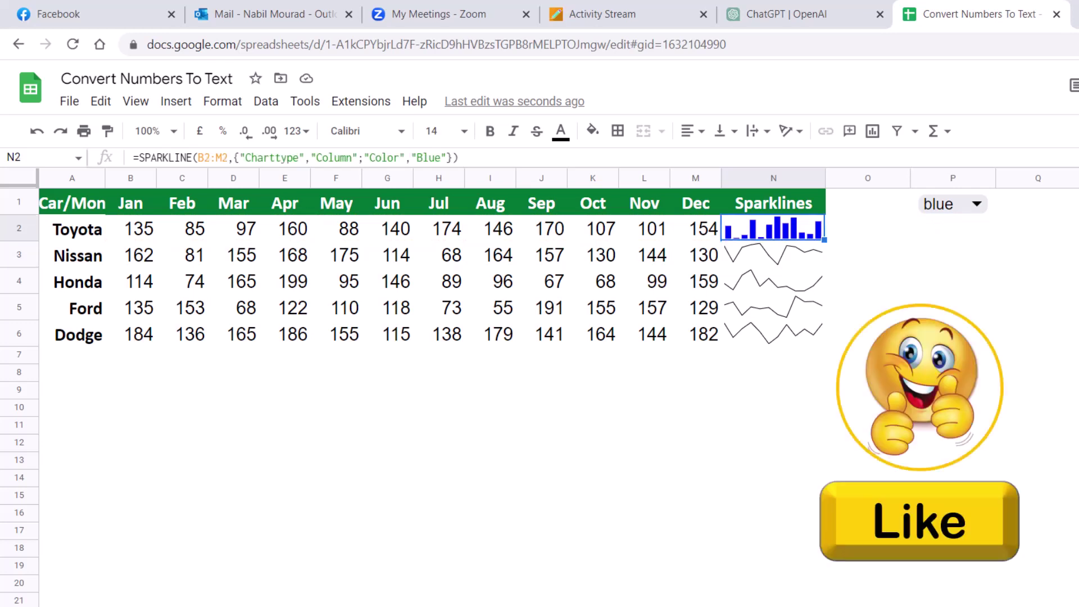
drag(824, 240, 823, 343)
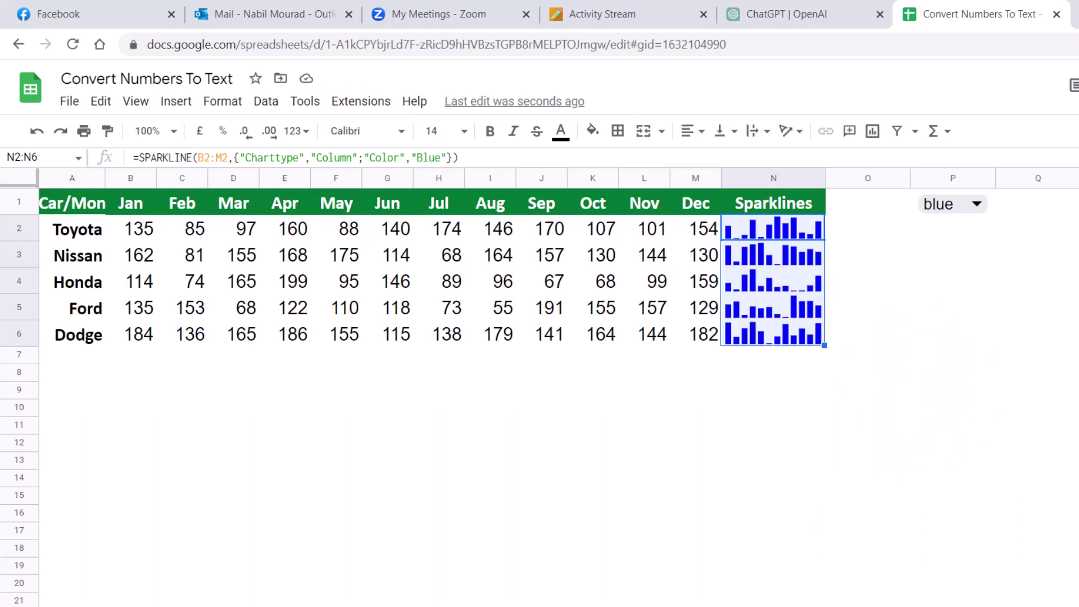
Replace the colour "Blue" in N2's sparkline formula with the absolute reference $P$1 and fill the formula down to N6
key(F2)
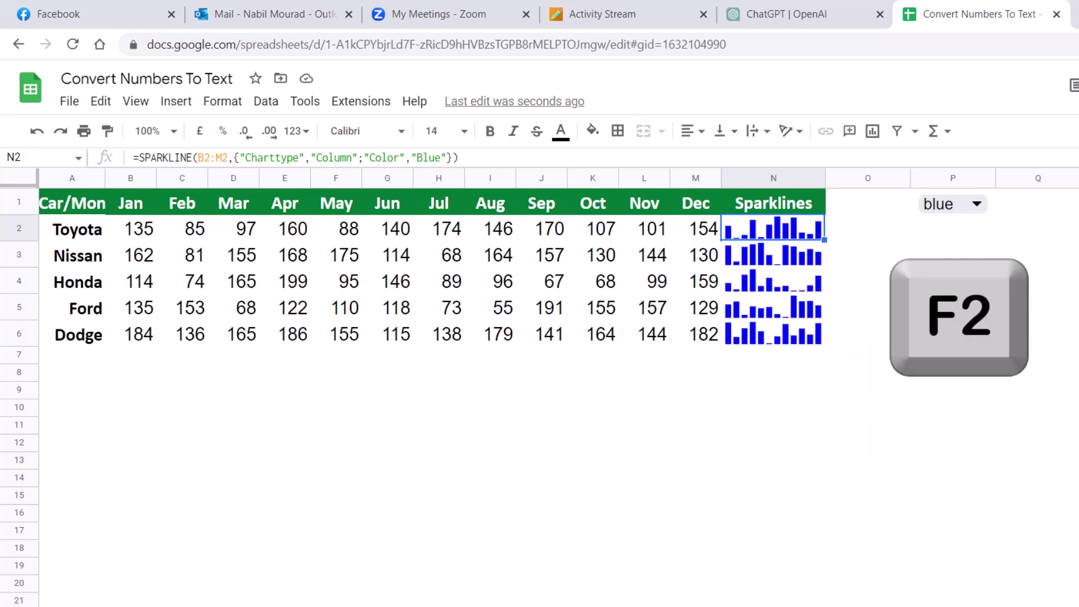
key(F2)
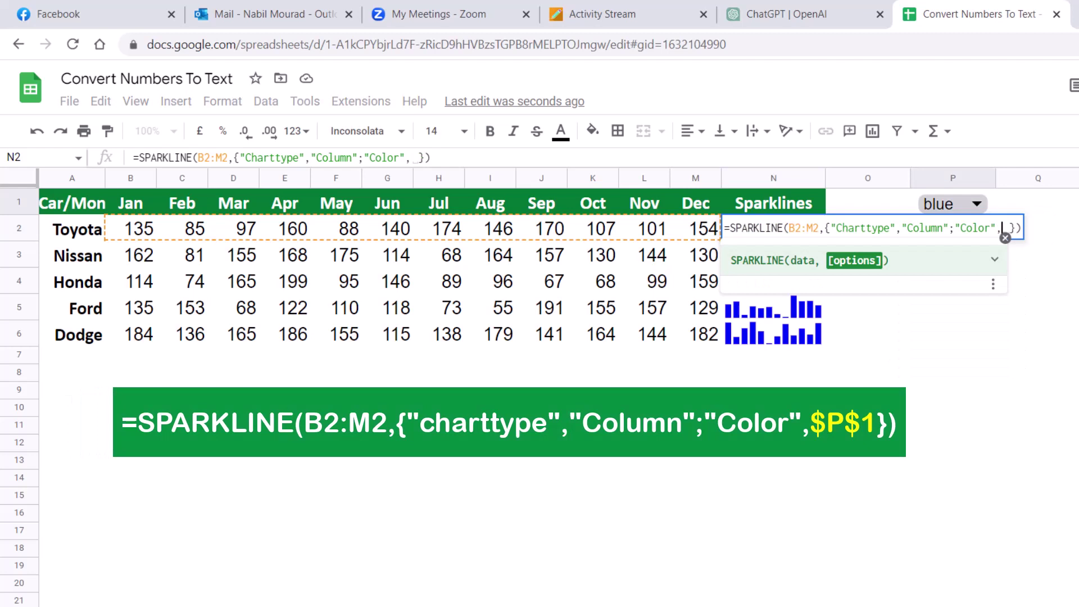
text(P1)
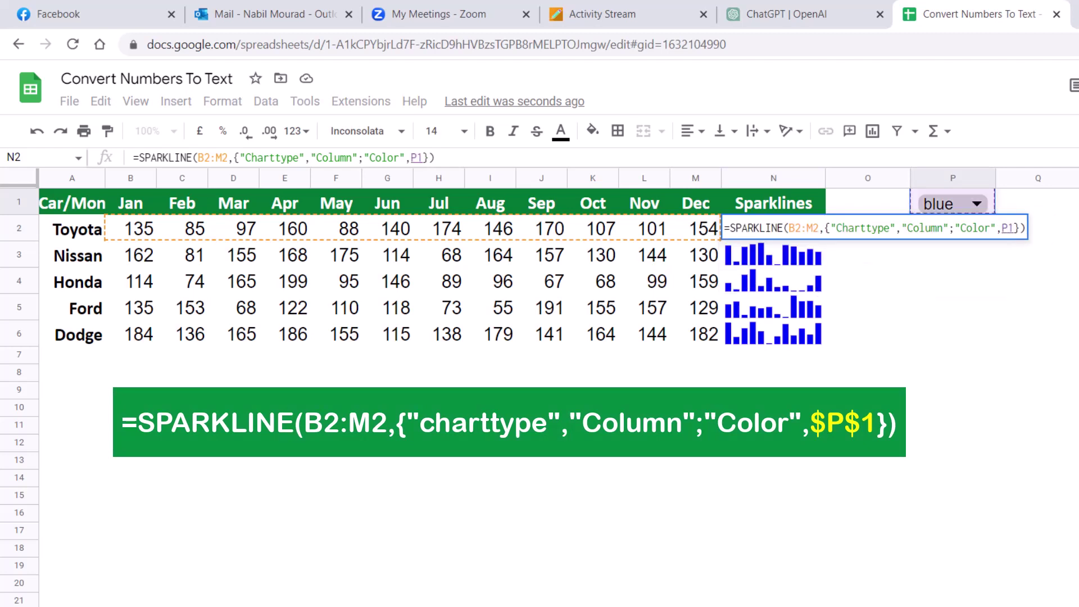
key(F4)
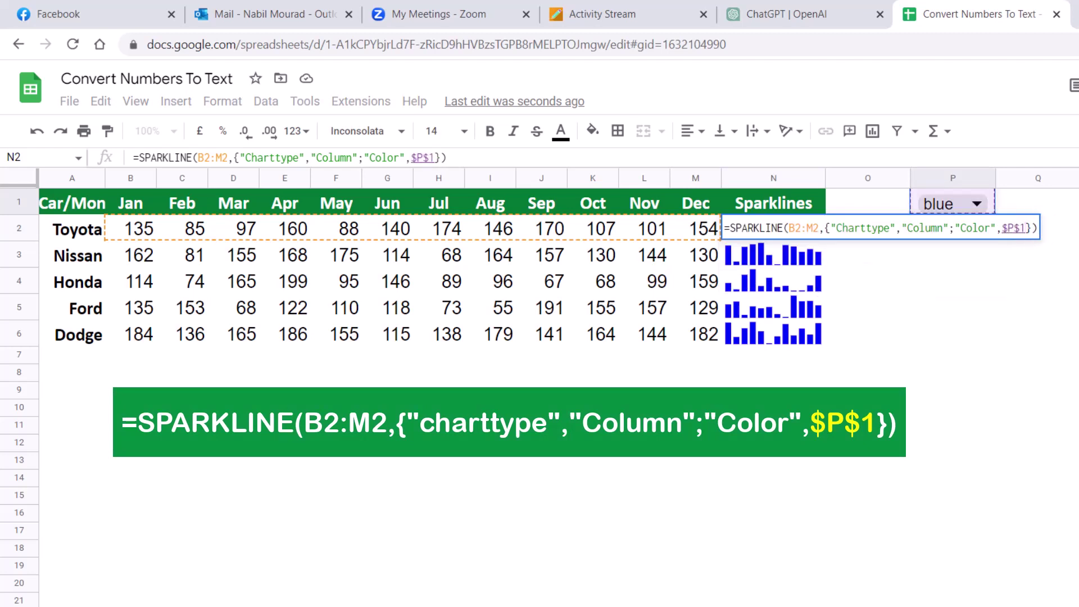
key(Return)
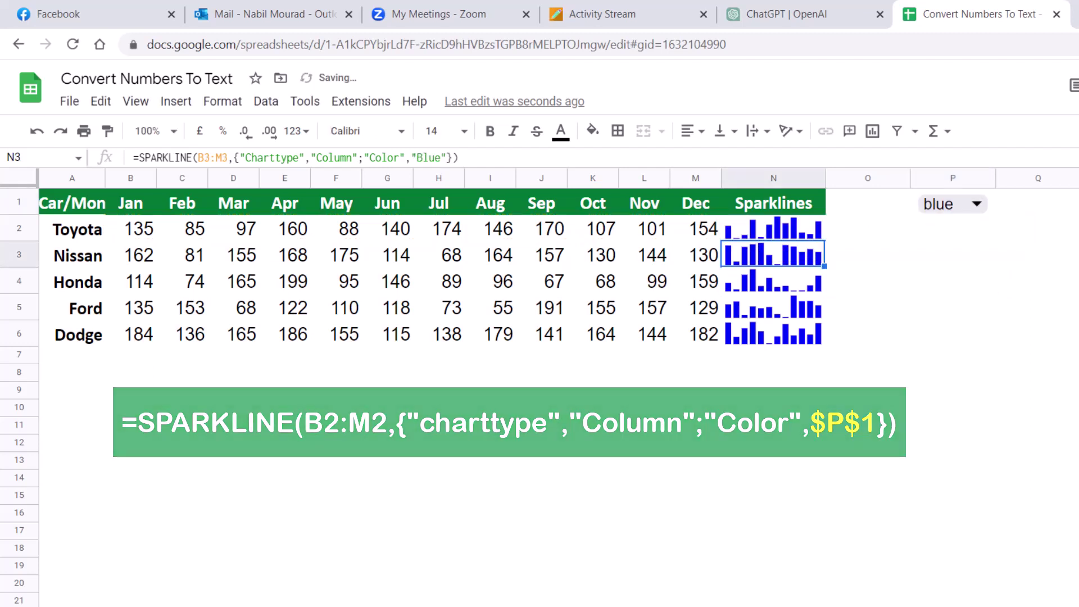
click(772, 228)
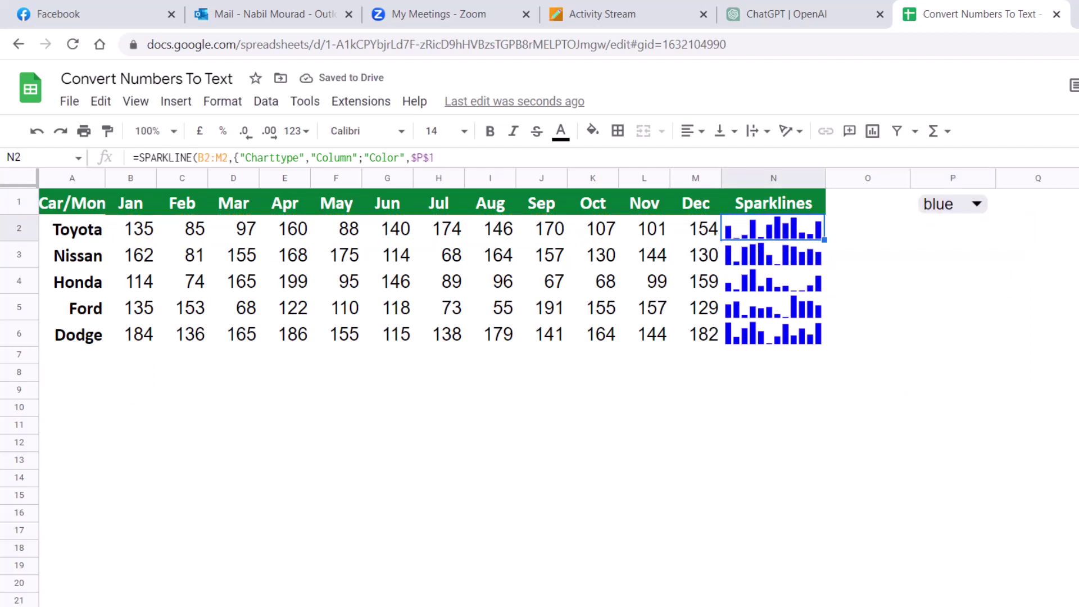
drag(824, 240, 824, 344)
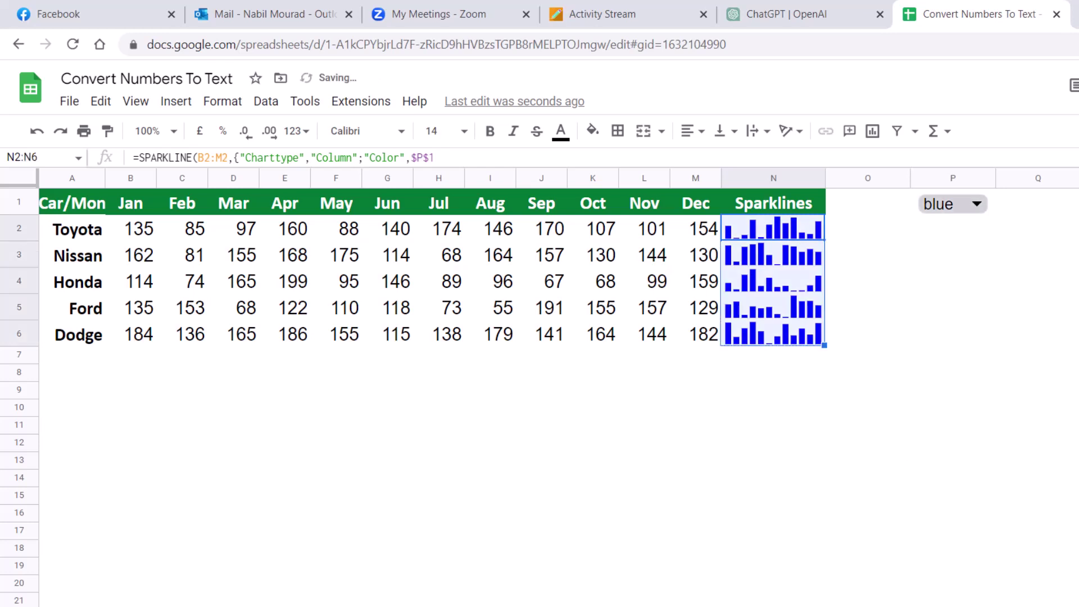
Test the sparkline colours by choosing orange and then green from the drop-down in cell P1, and reopen its list
click(976, 203)
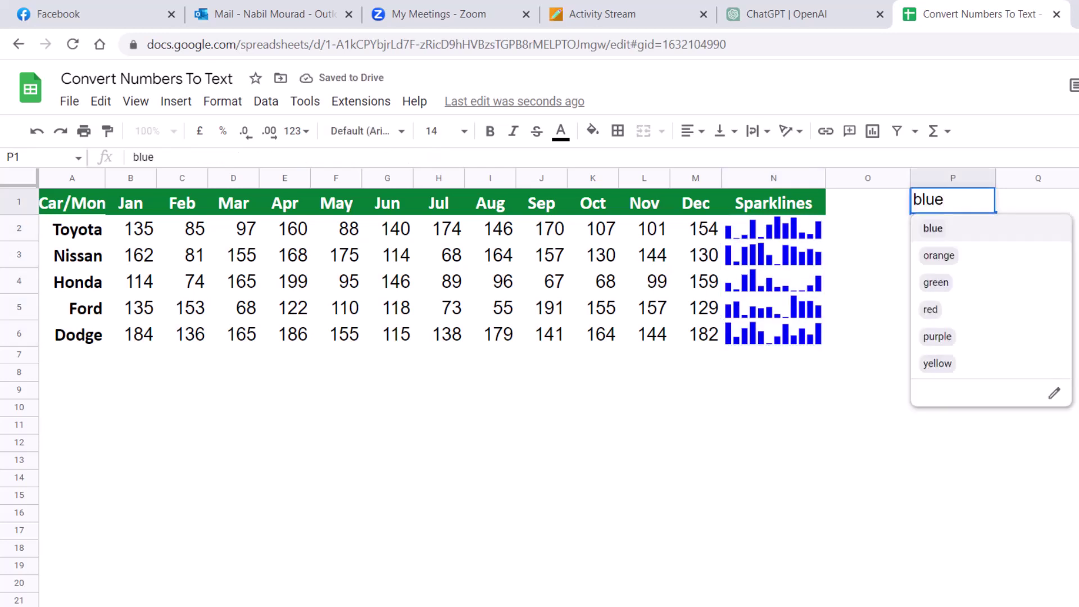
click(938, 256)
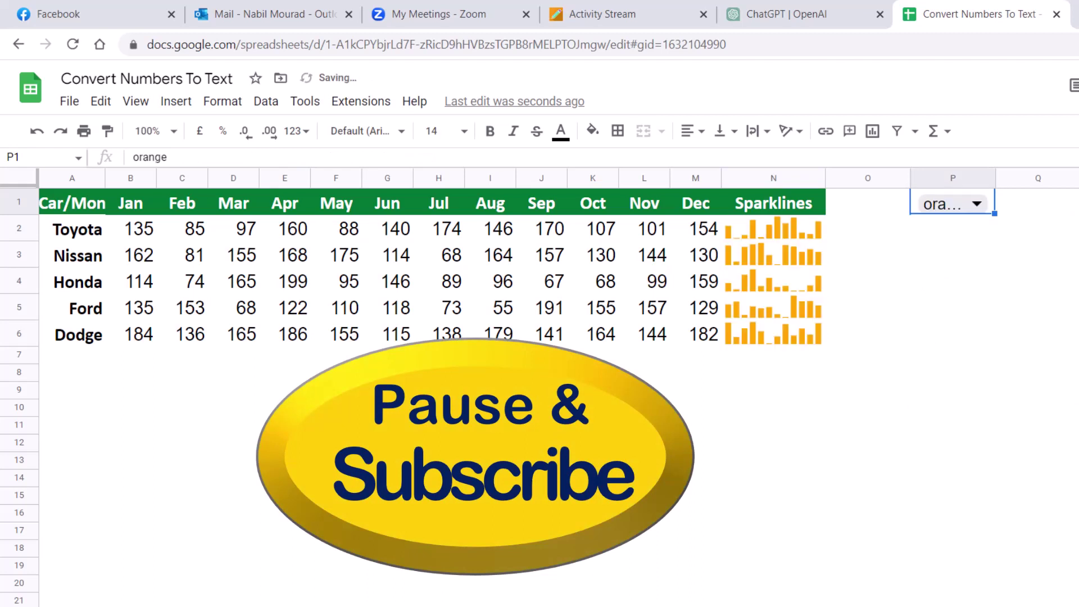
click(977, 203)
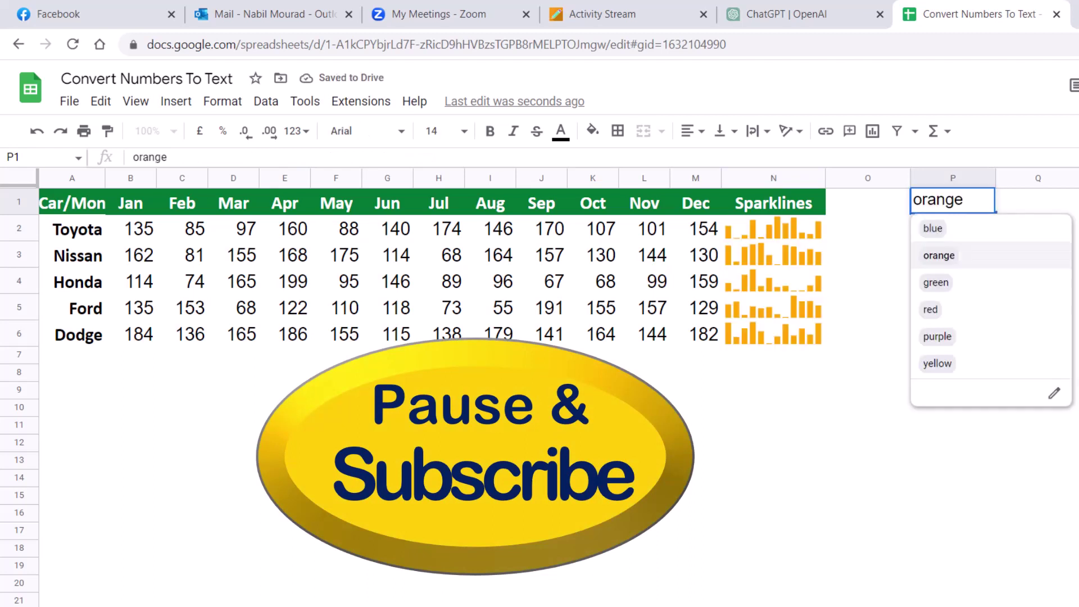
click(939, 282)
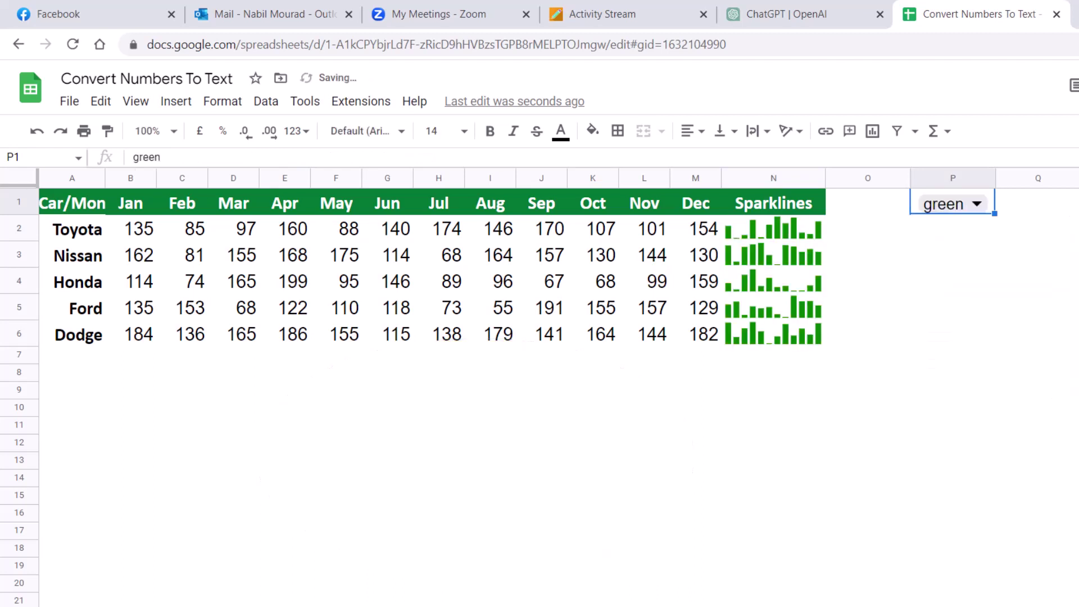
click(976, 203)
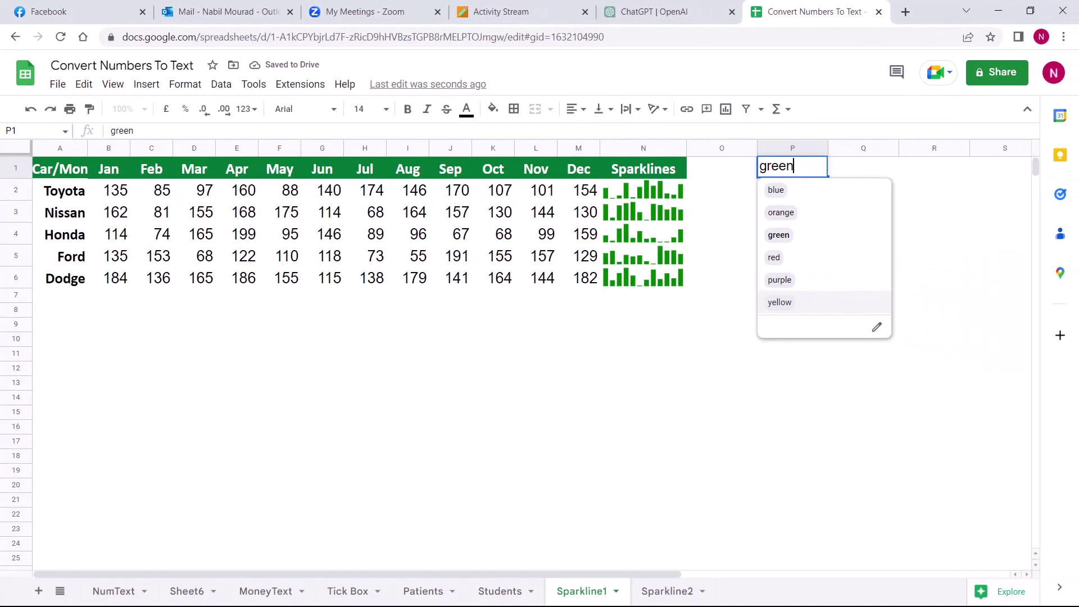
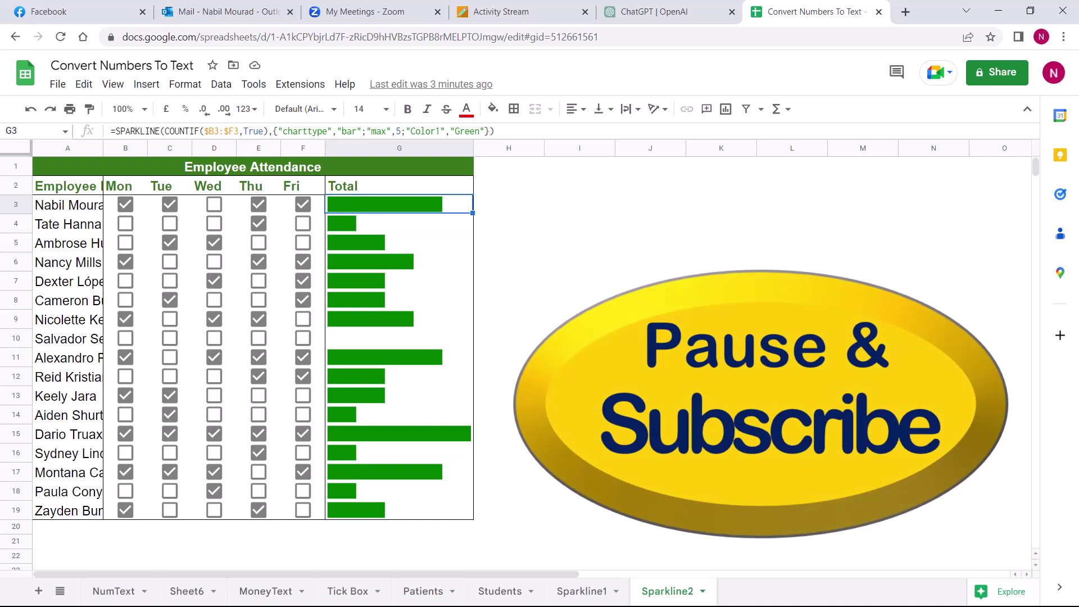
On Sparkline2, replace "Green" in G3's formula with Switch(Countif(B3:F3,True),0,"",1,"red",2,"orange",3,"Blue",4,"Green",5,"Purple") and fill it down to G19
key(F2)
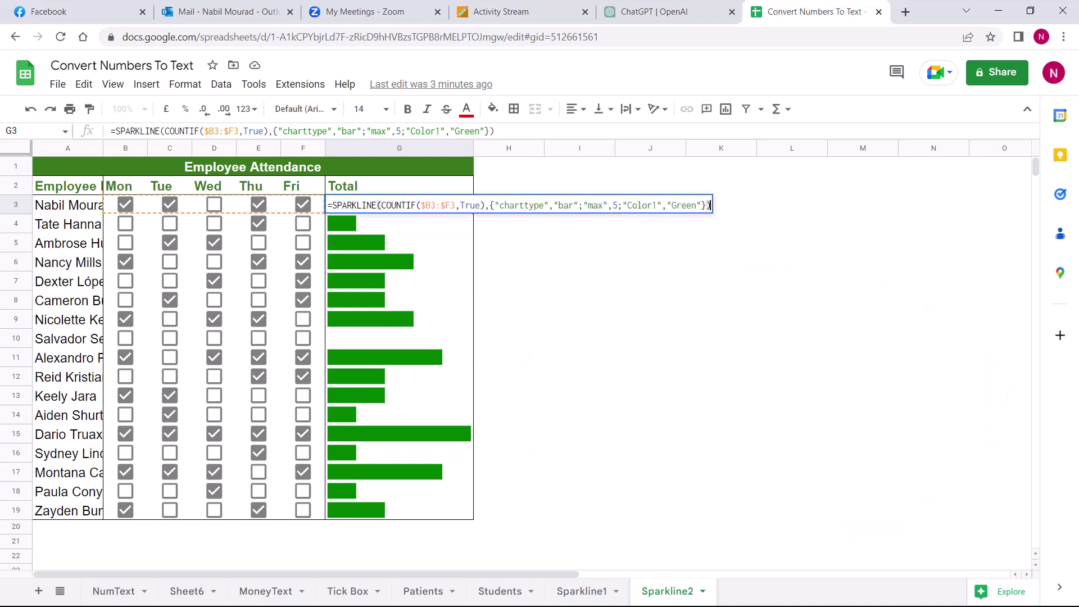
drag(666, 205, 701, 205)
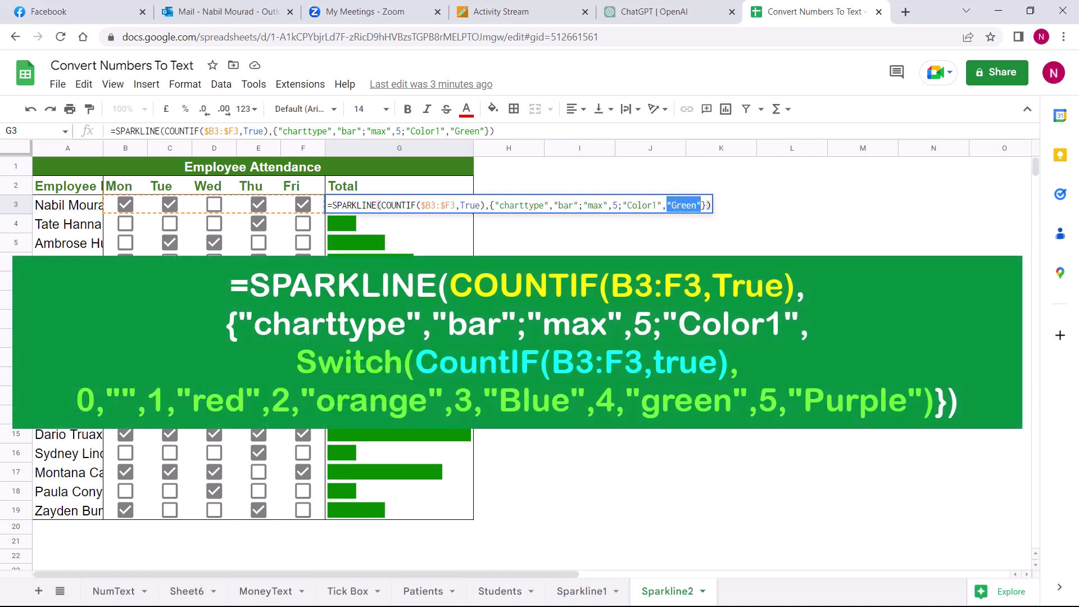
key(BackSpace)
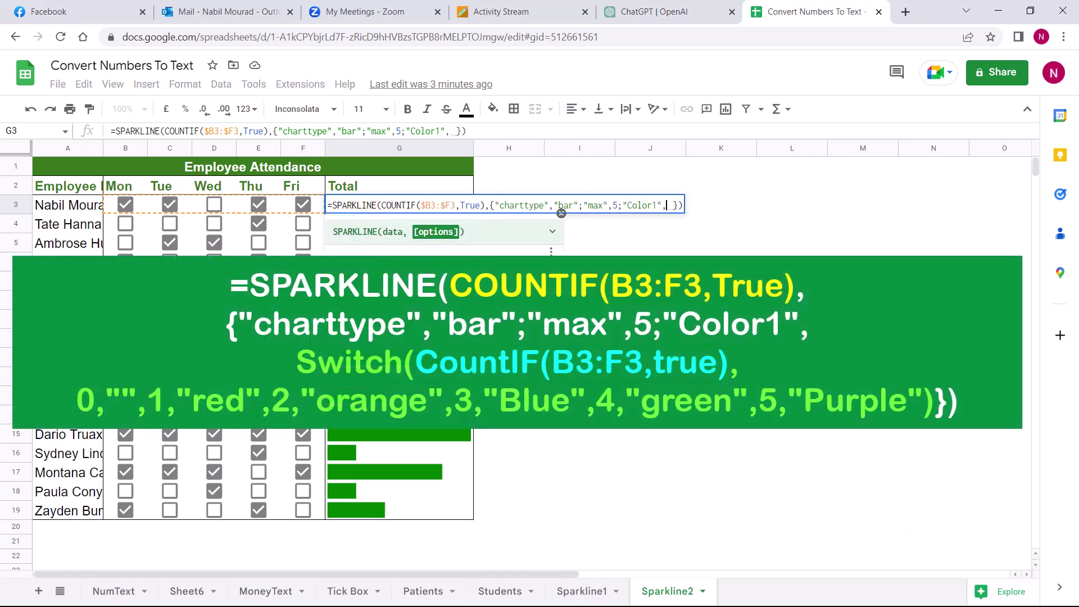
text(Switch(Countif(B3:F3,True),0,"",1,"red",2,"orange",3,"Blue",4,"Green",5,"Purple"))
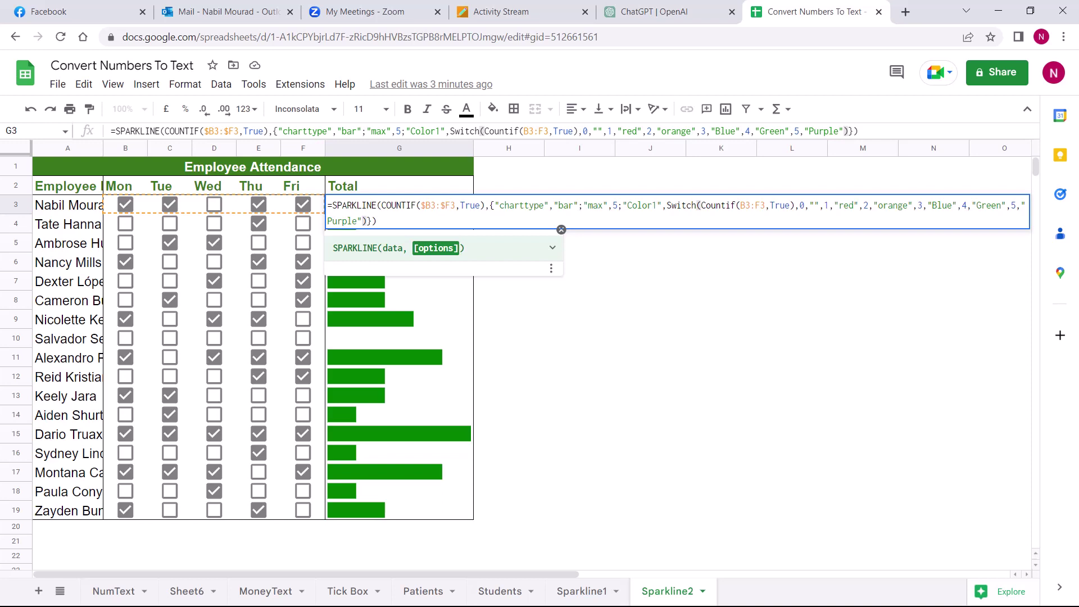
key(Return)
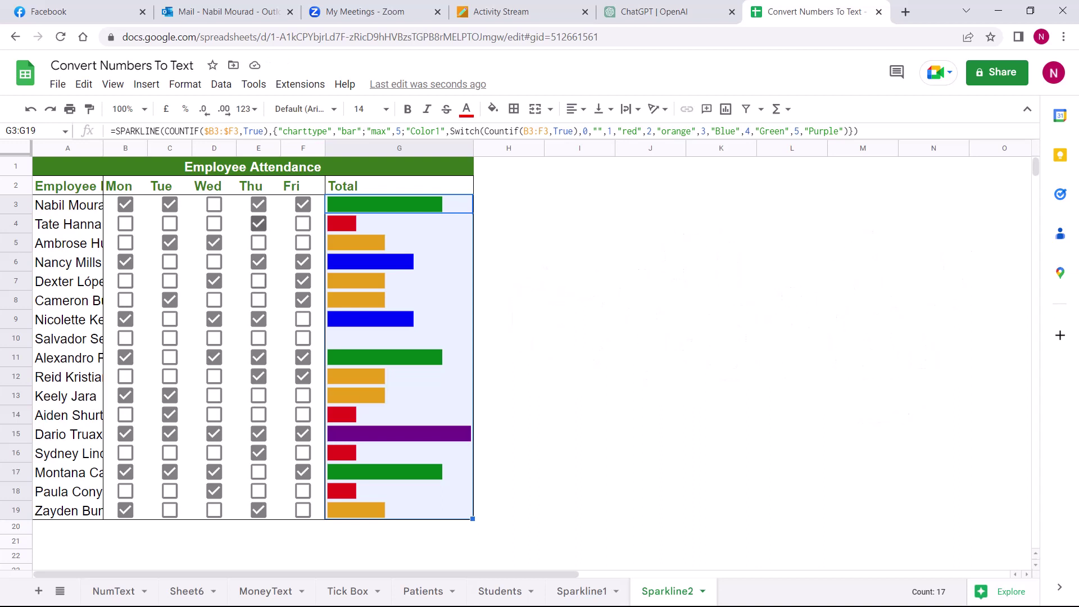
Test the attendance bar in row 4 by toggling Thursday off and on, and tick Friday, Wednesday, Tuesday and Monday
click(258, 223)
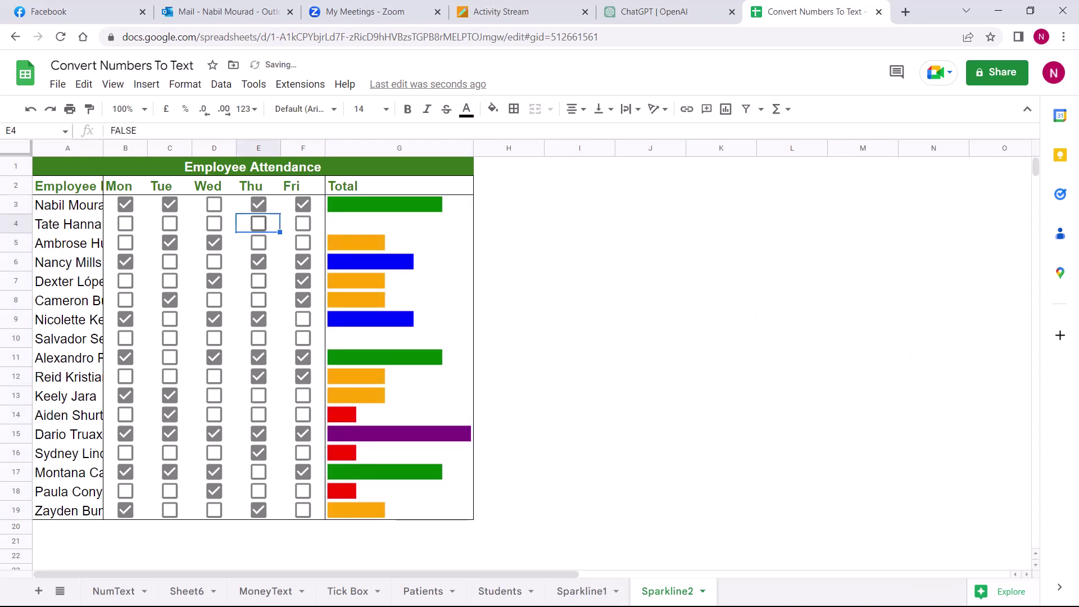
key(space)
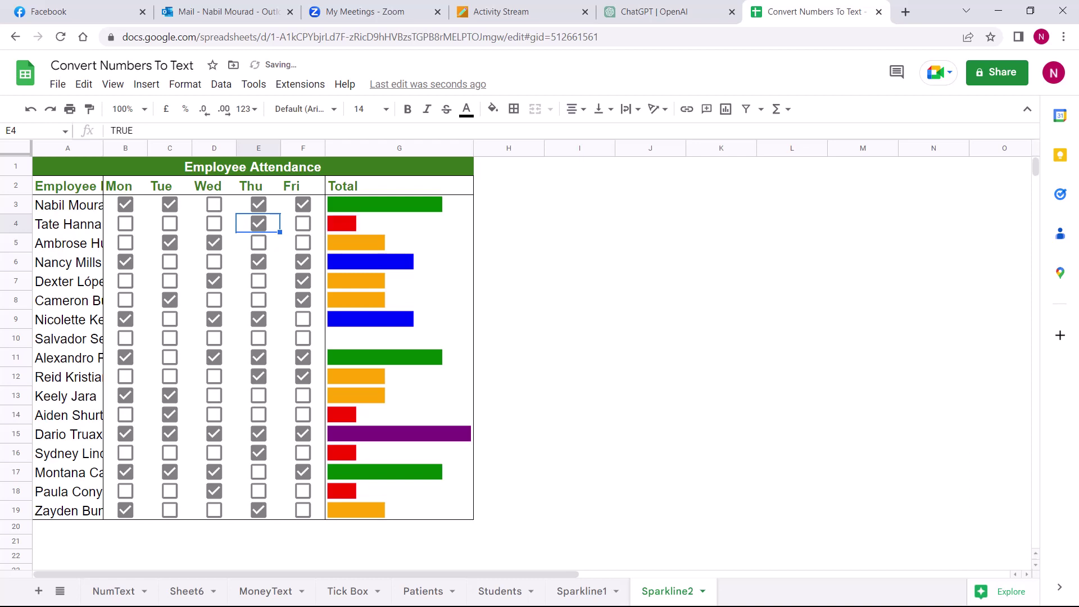
click(302, 223)
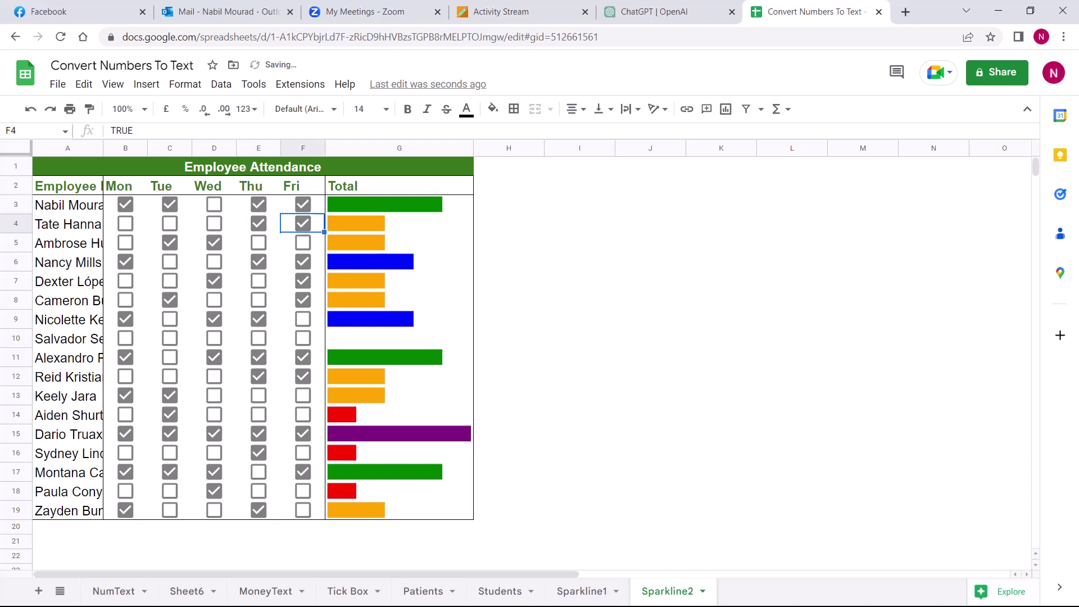
click(214, 223)
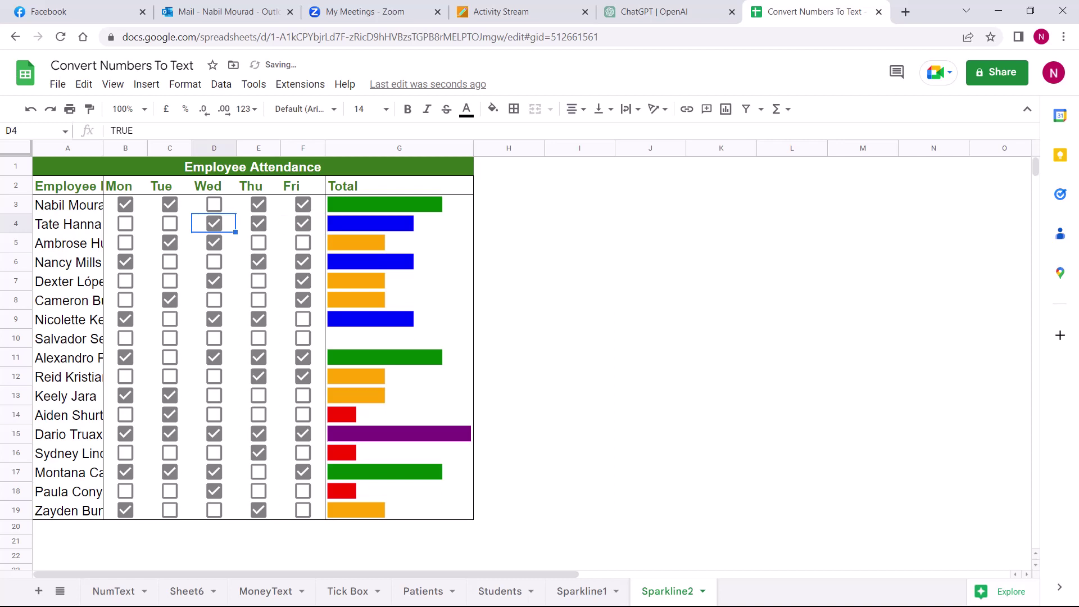
click(170, 223)
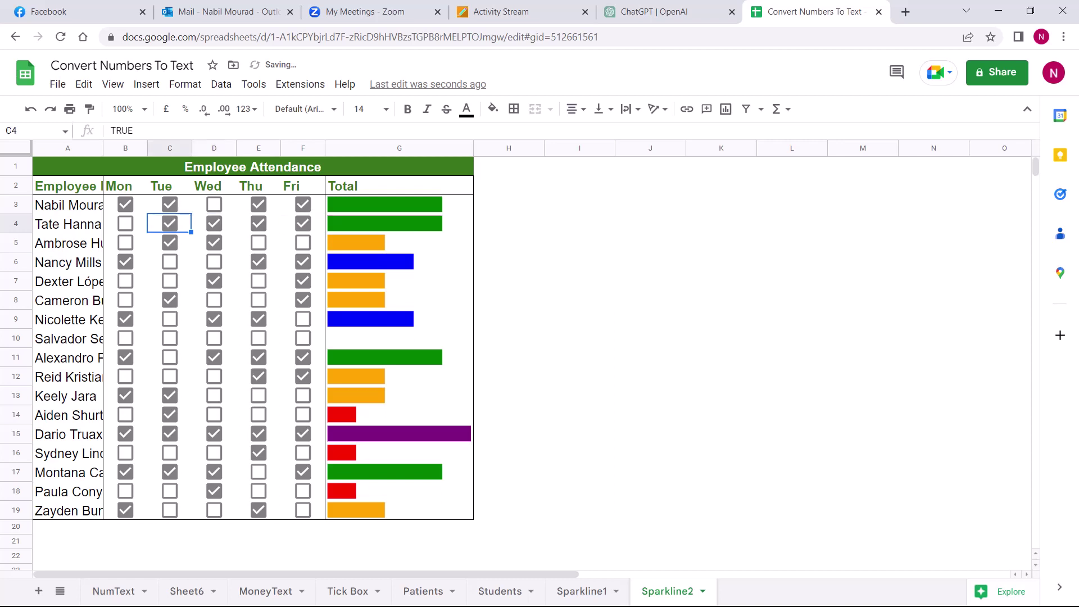
click(125, 223)
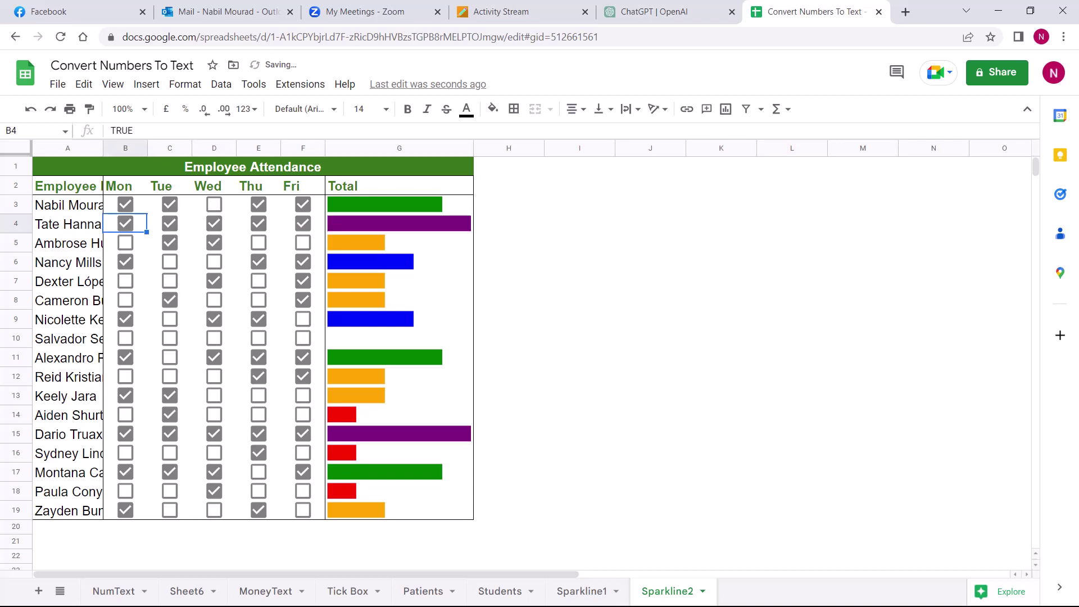